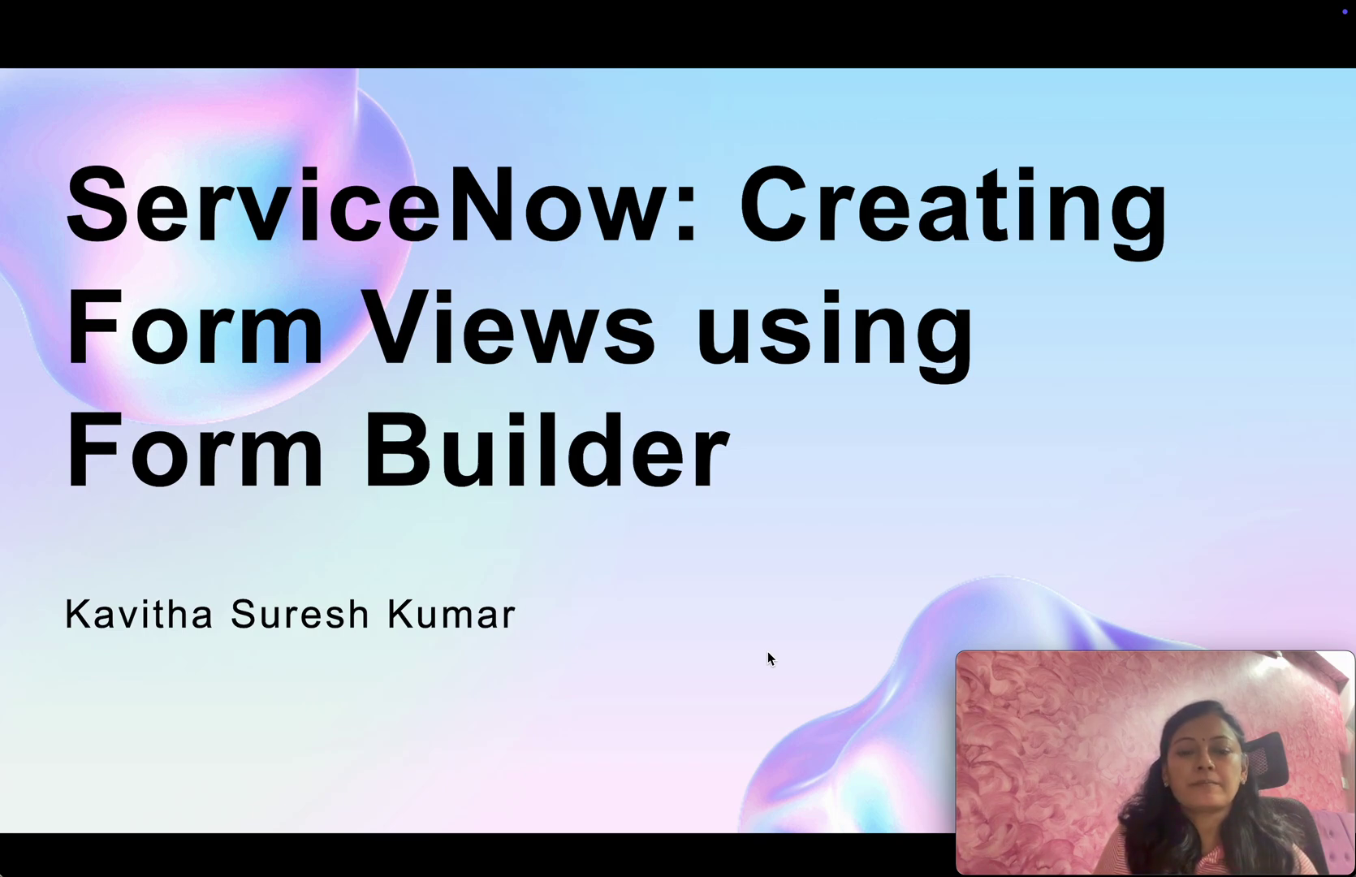
# - Leave the slideshow and switch to the browser window showing ServiceNow
pyautogui.press('super+Tab')
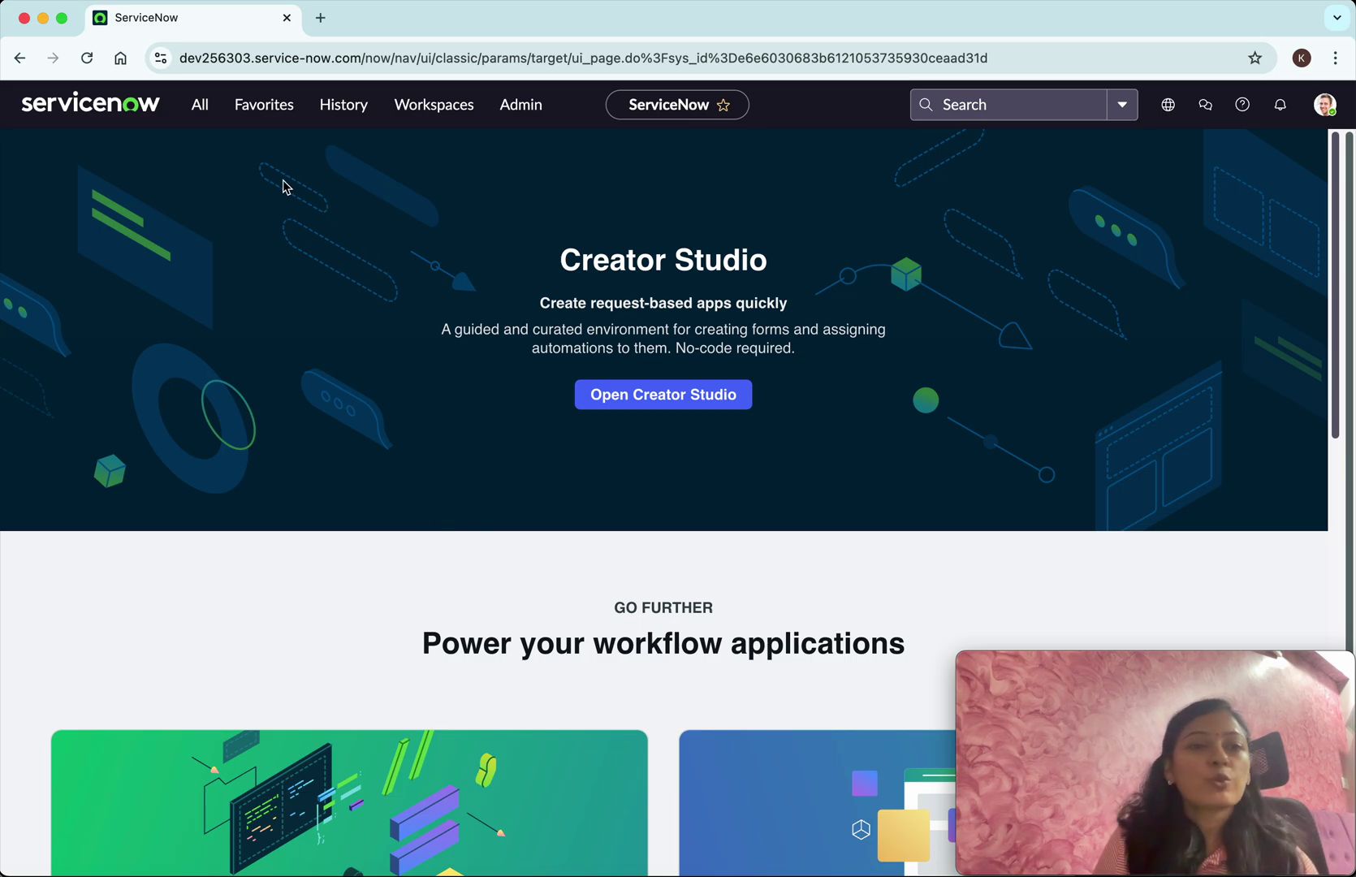
# - Filter the navigator for 'user admin', open User Administration > Users, then the first user record
pyautogui.click(202, 118)
pyautogui.write('use')
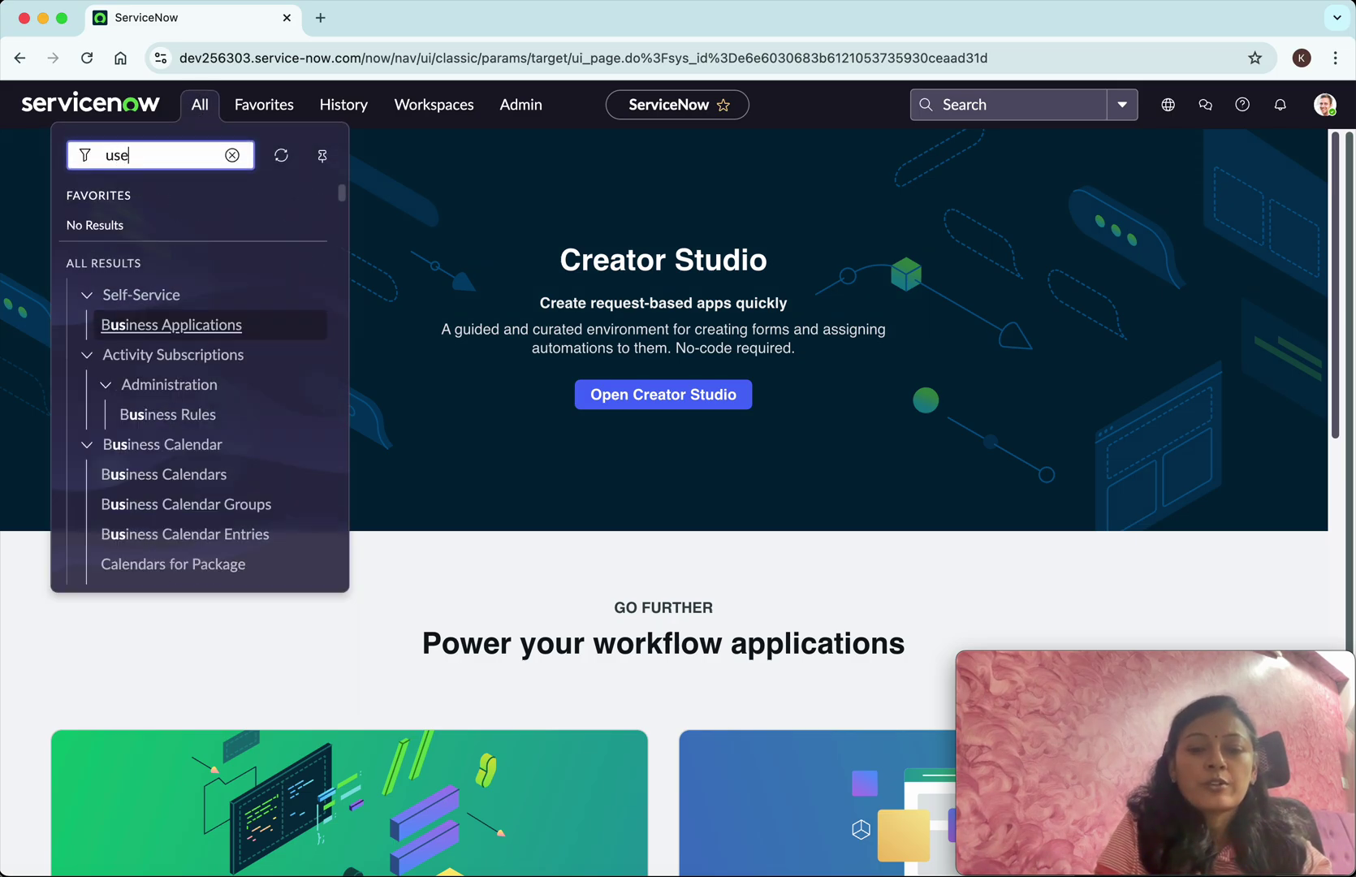
pyautogui.write('r admin')
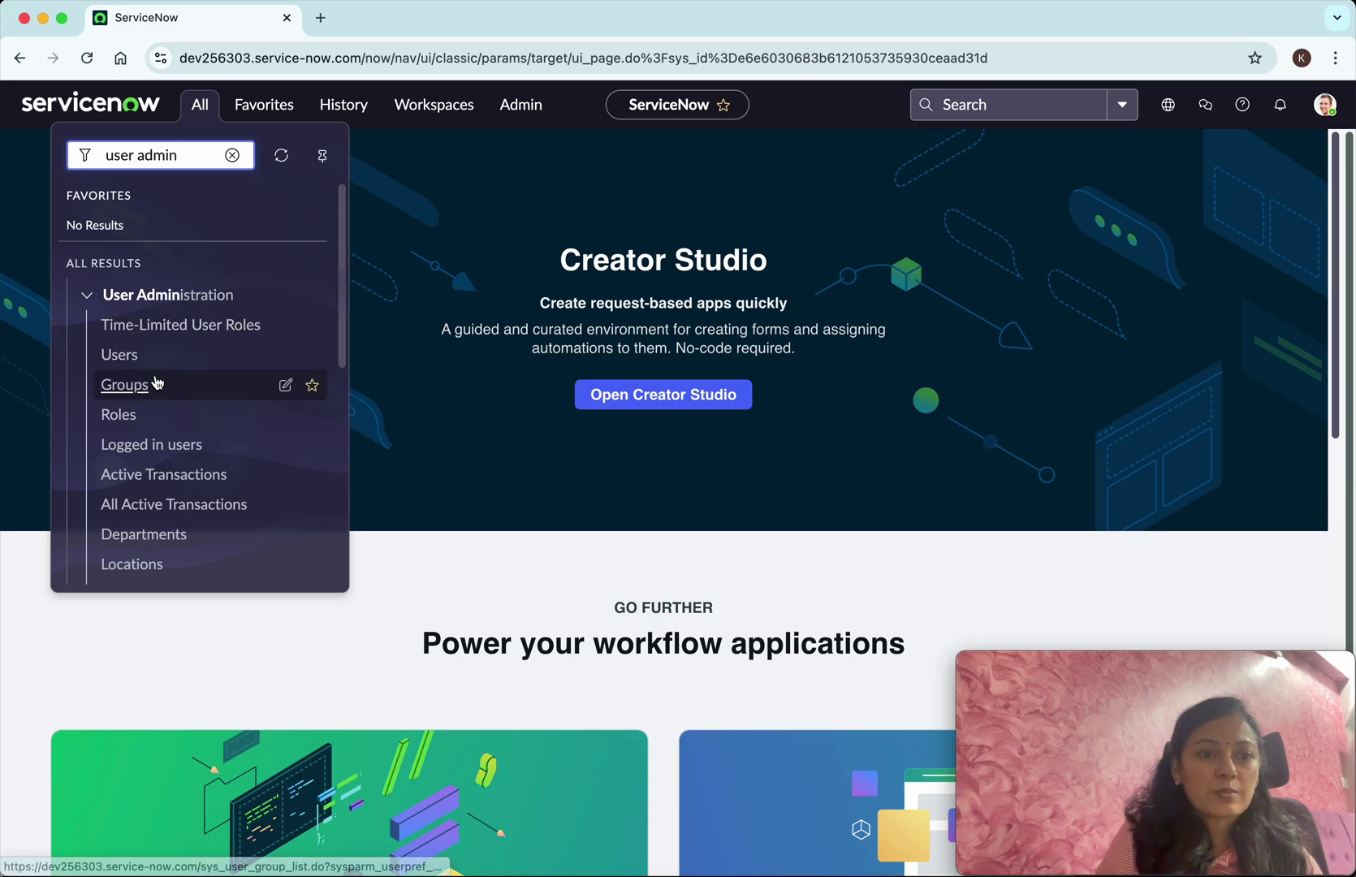
pyautogui.click(126, 362)
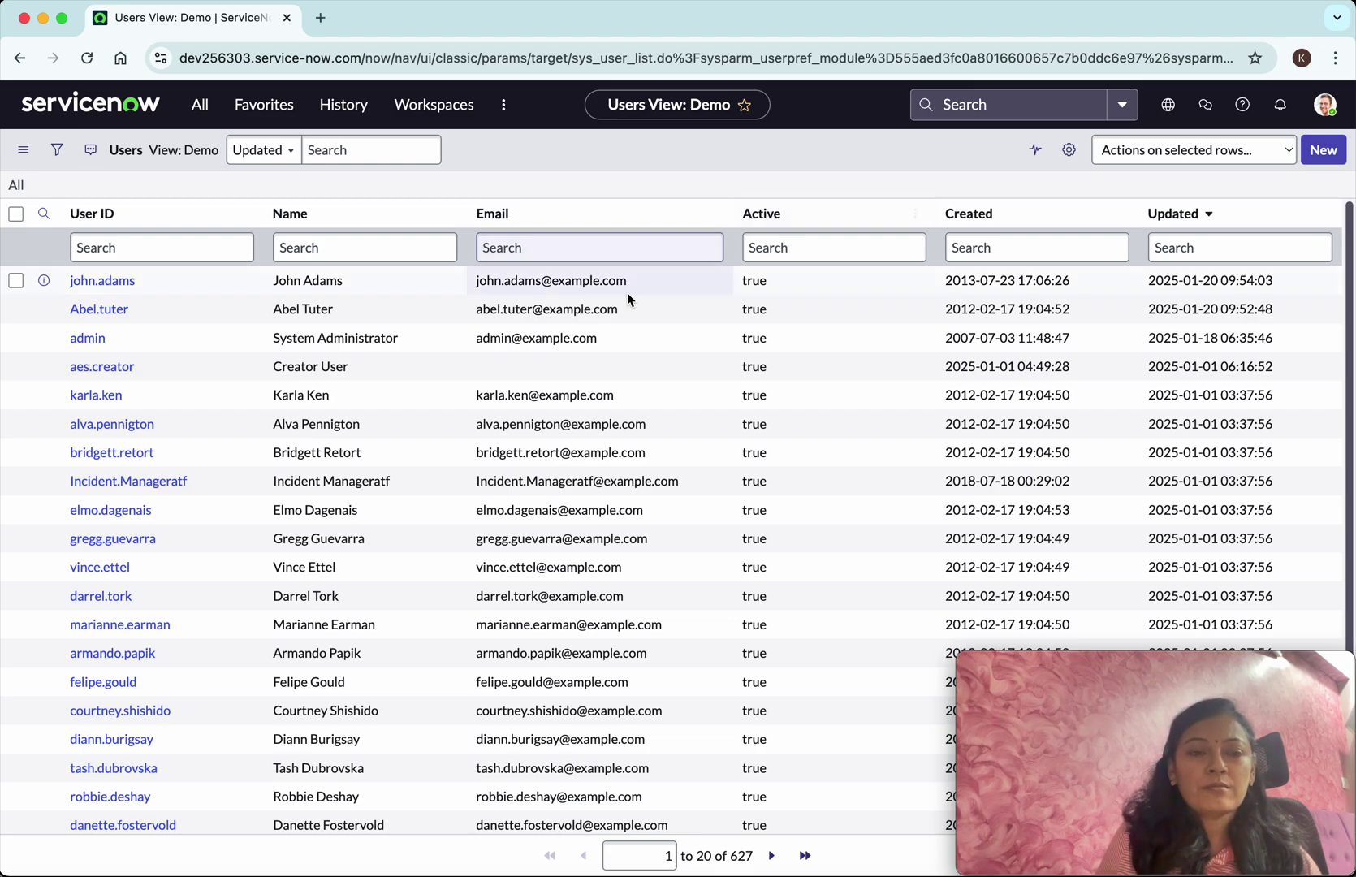
pyautogui.click(100, 282)
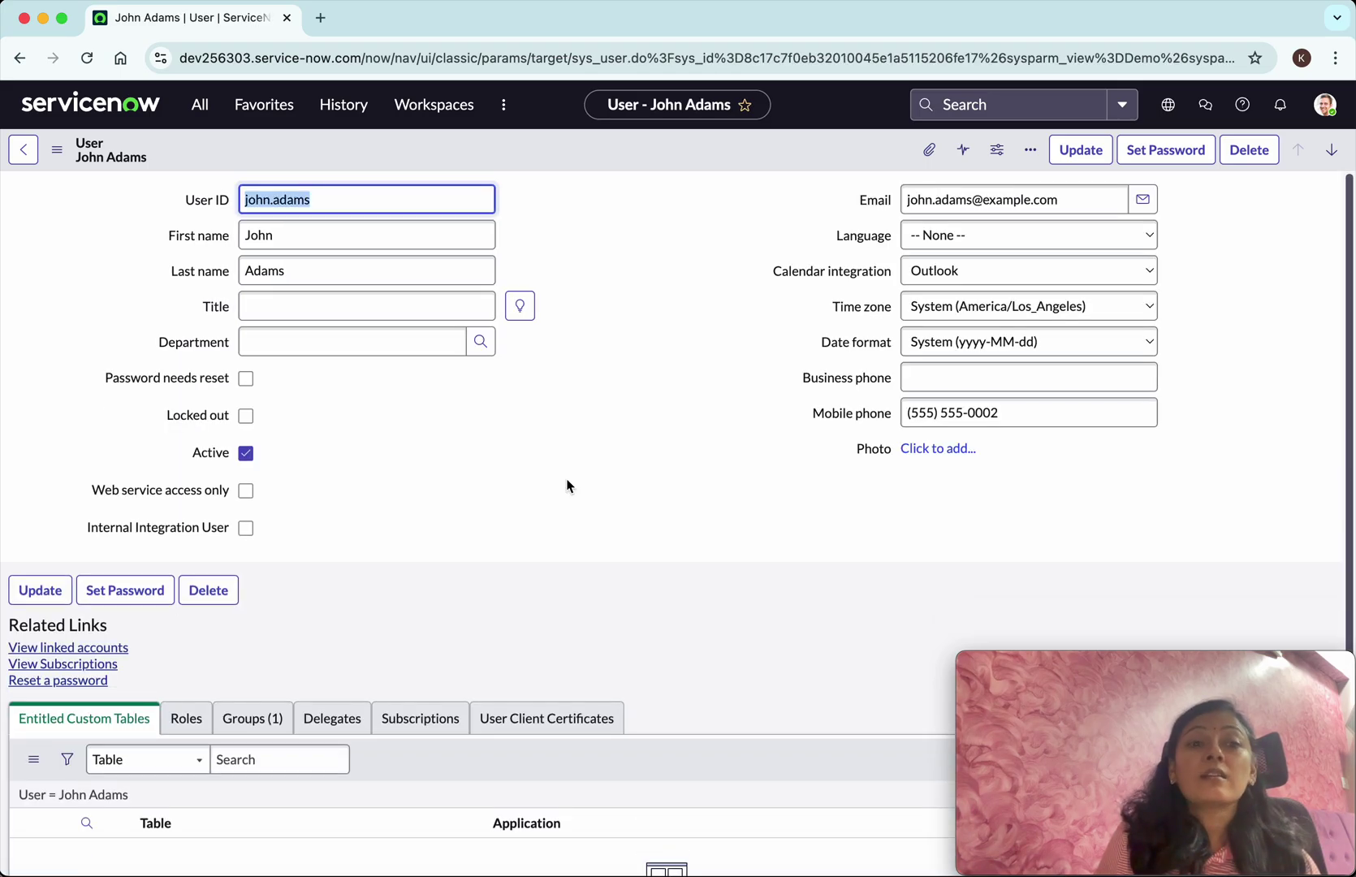
# - Look through the View and Export options in the form's actions menu
pyautogui.click(57, 149)
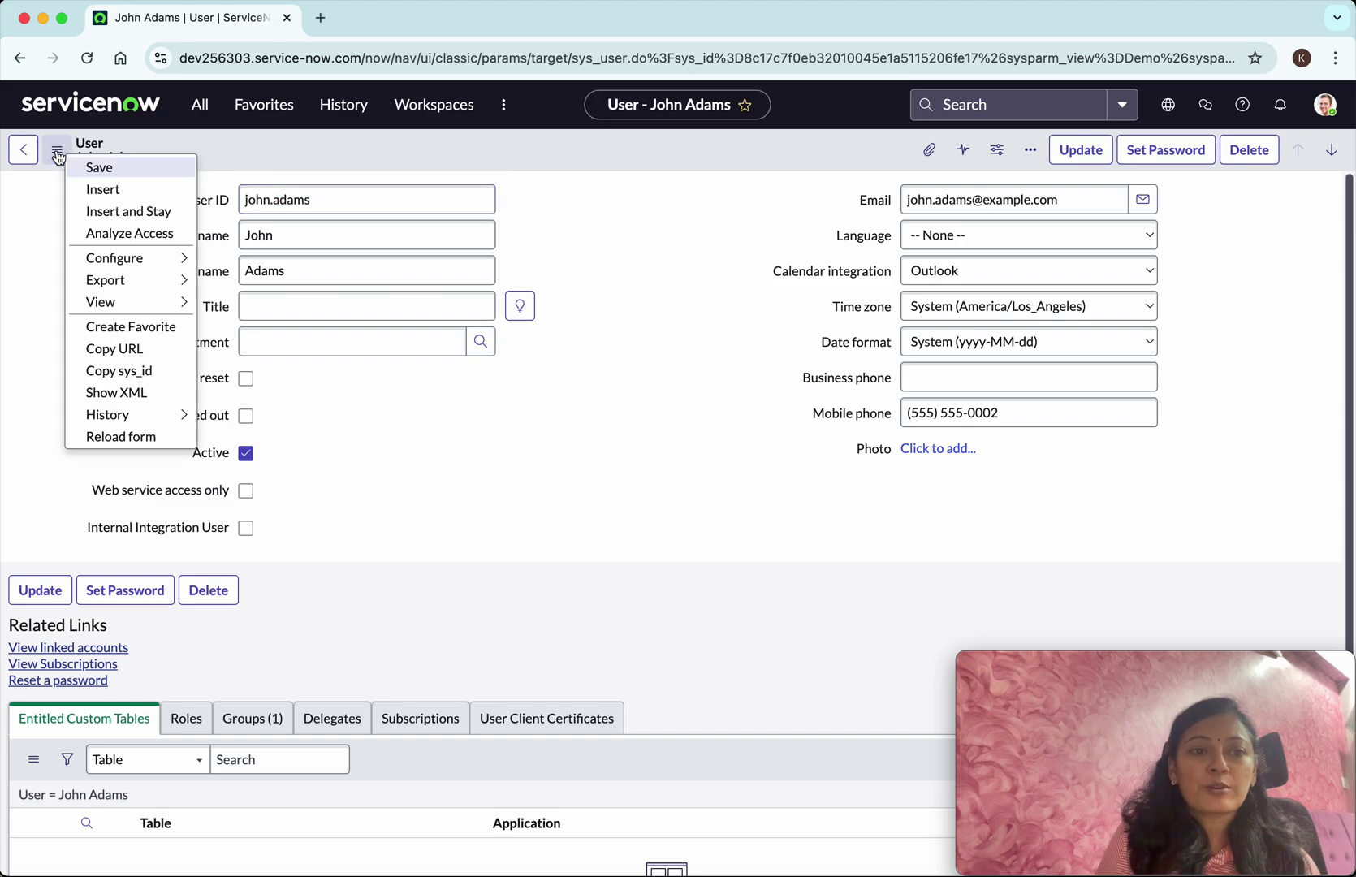
pyautogui.moveTo(106, 303)
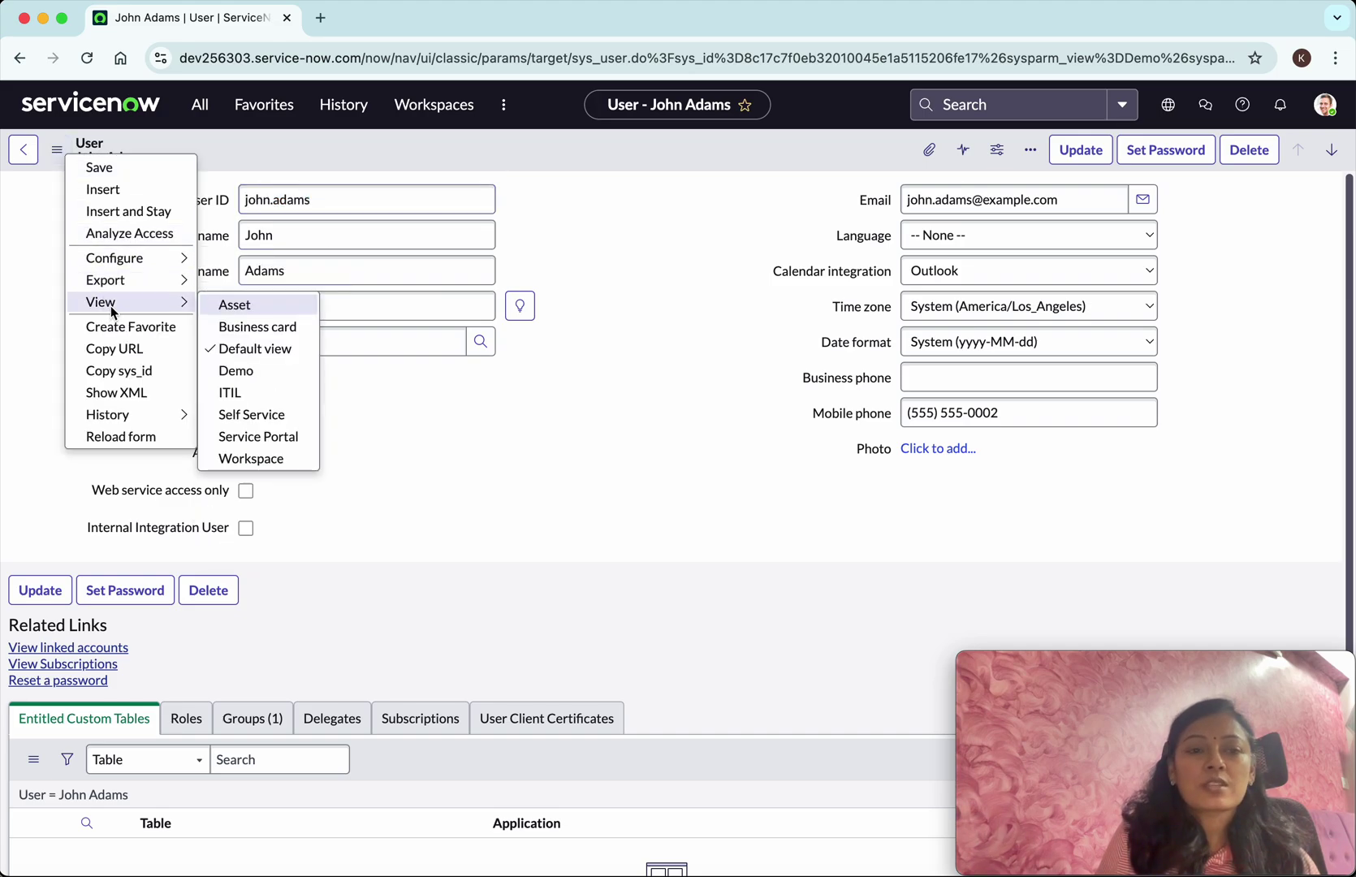
pyautogui.click(600, 559)
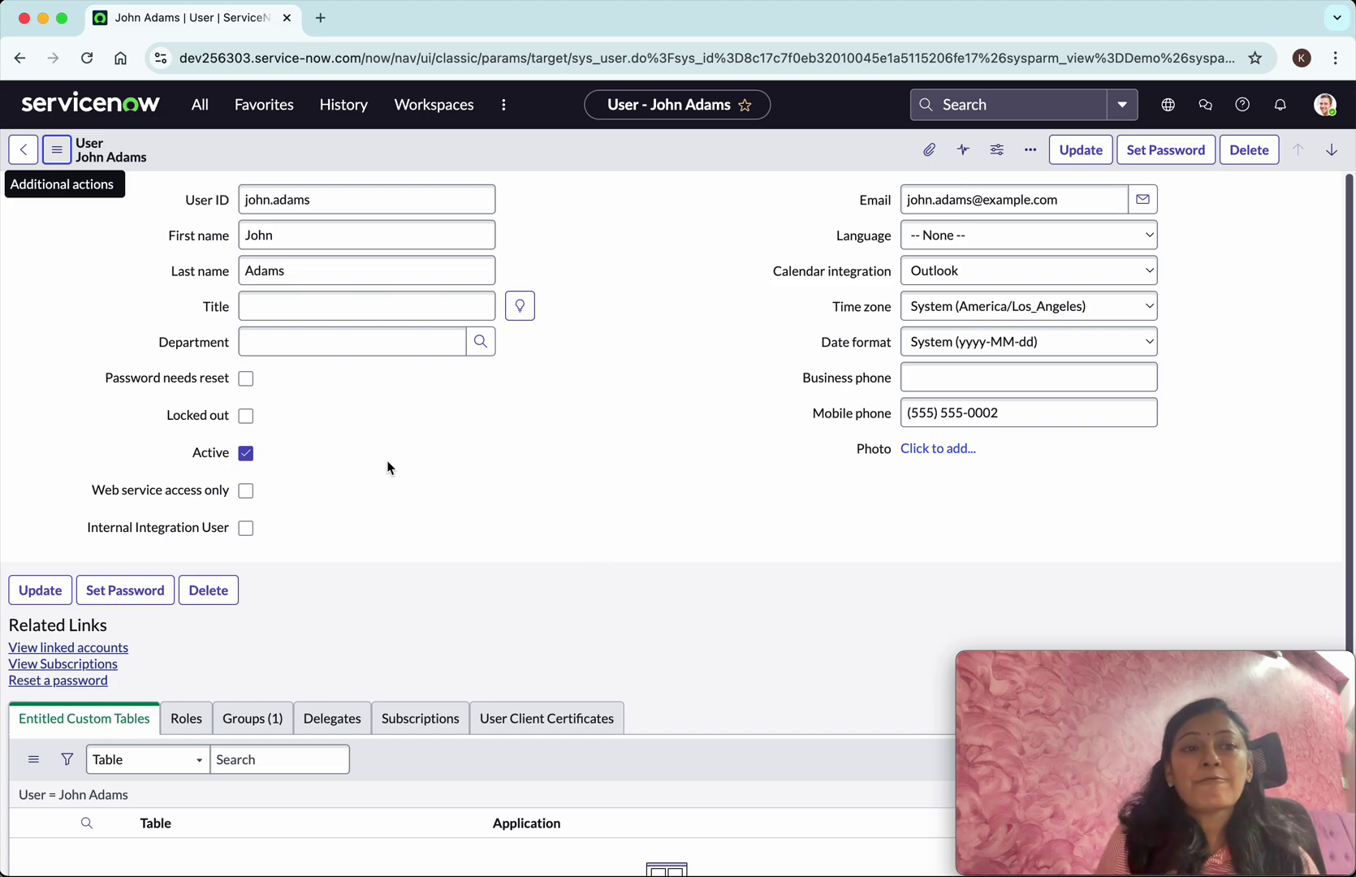
pyautogui.click(60, 157)
pyautogui.moveTo(101, 270)
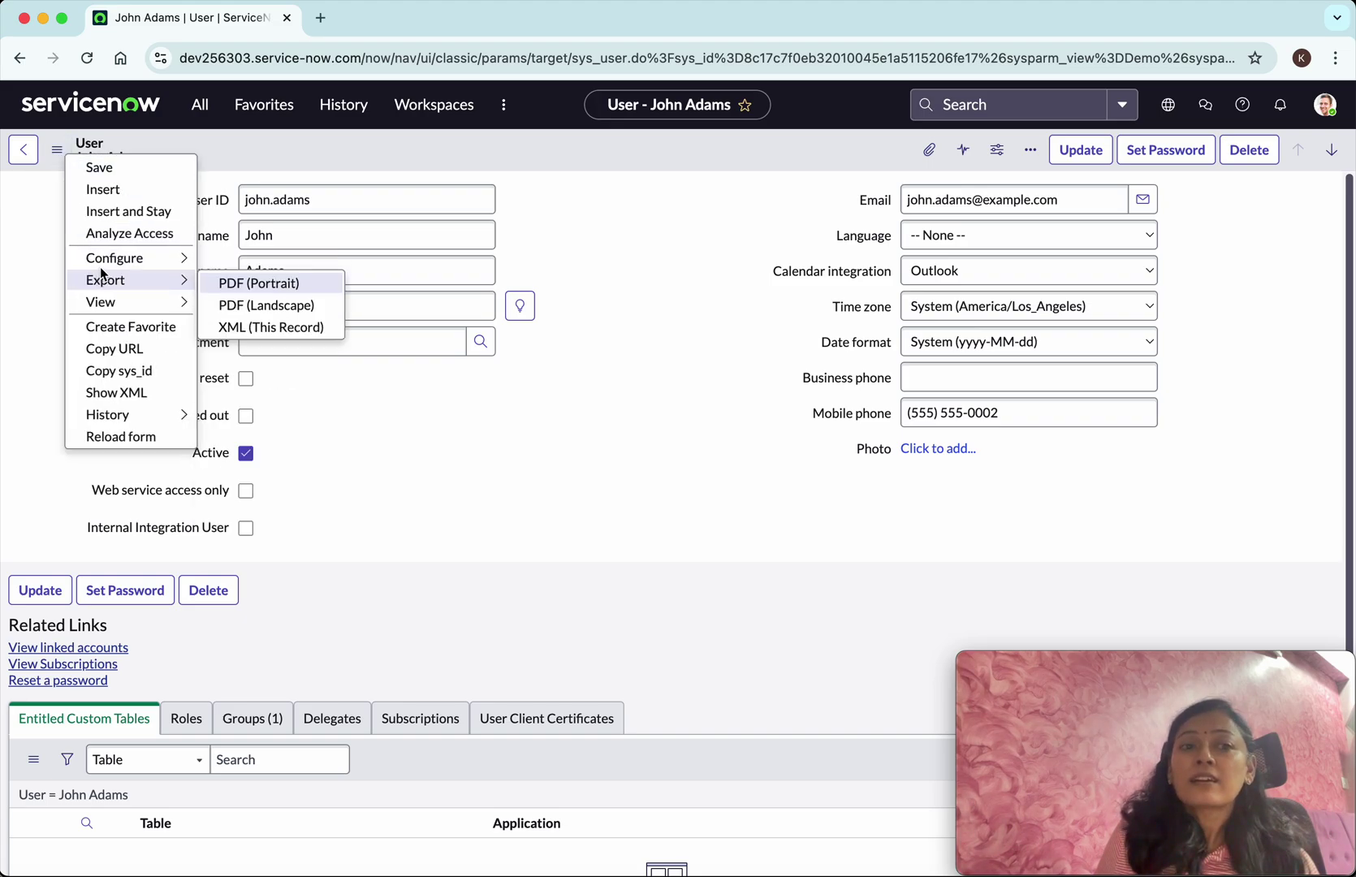
pyautogui.click(650, 173)
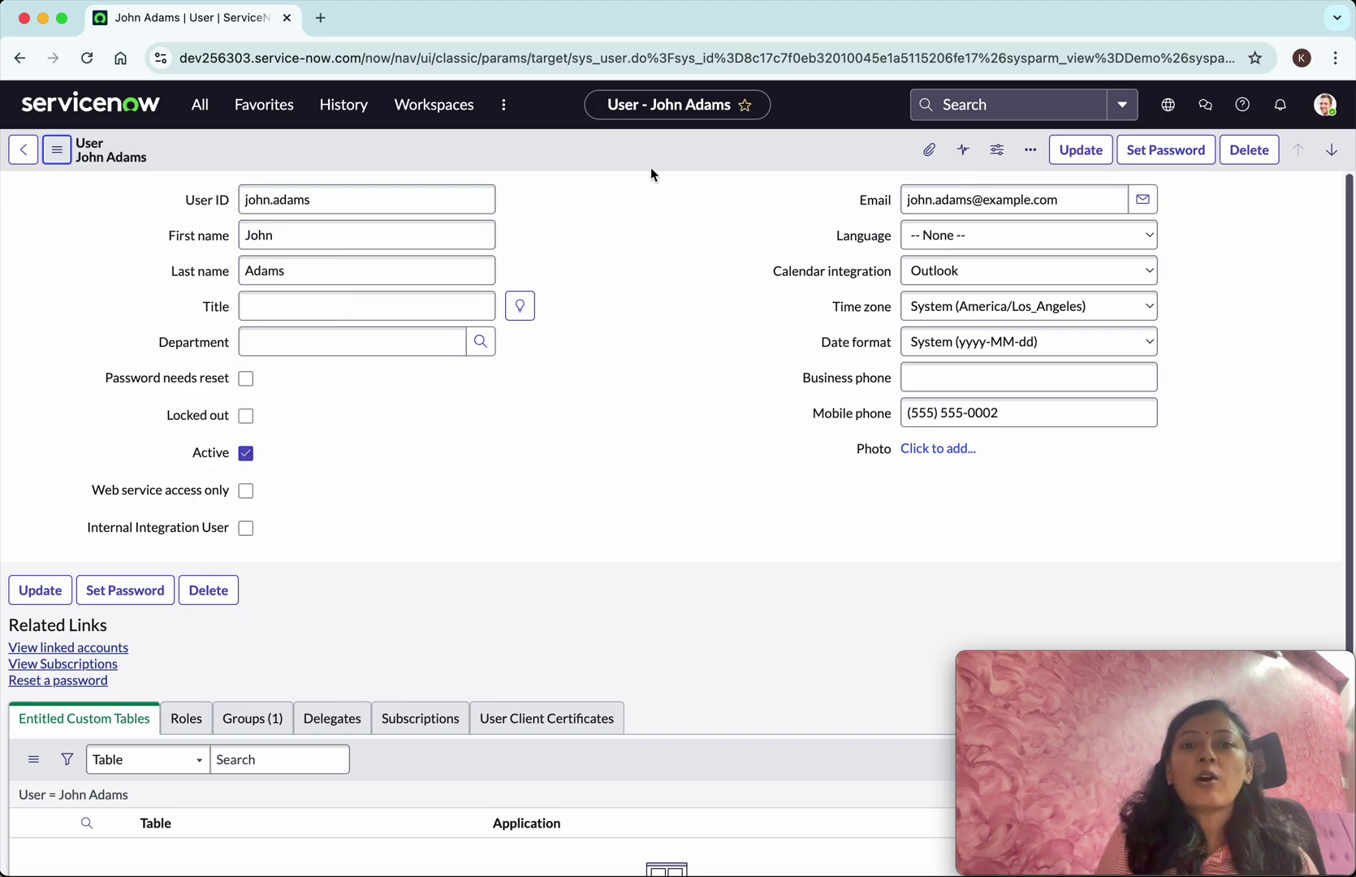
# - Open the User form in Form Builder through the header's Configure menu
pyautogui.rightClick(661, 147)
pyautogui.moveTo(706, 255)
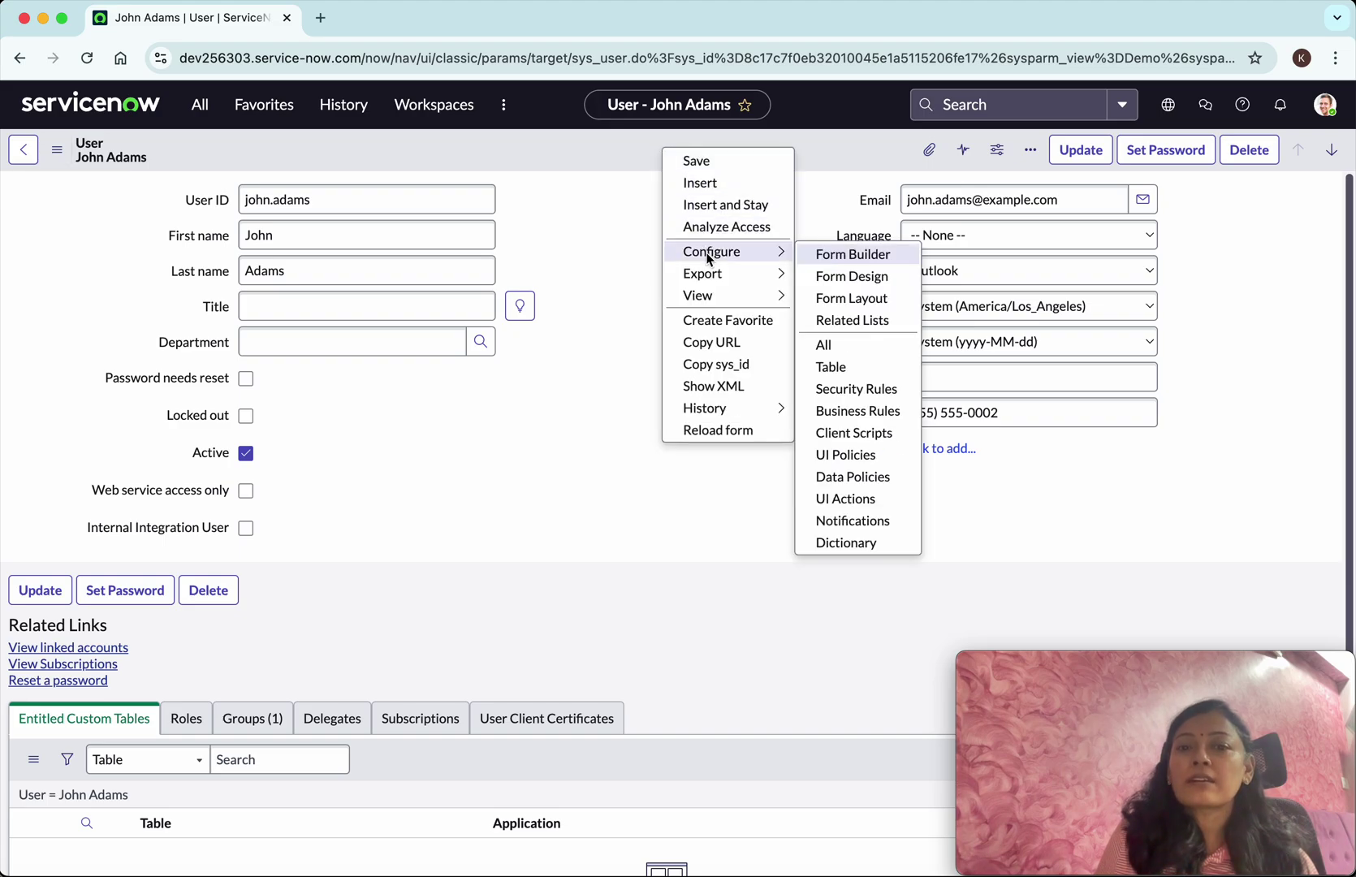
pyautogui.click(829, 263)
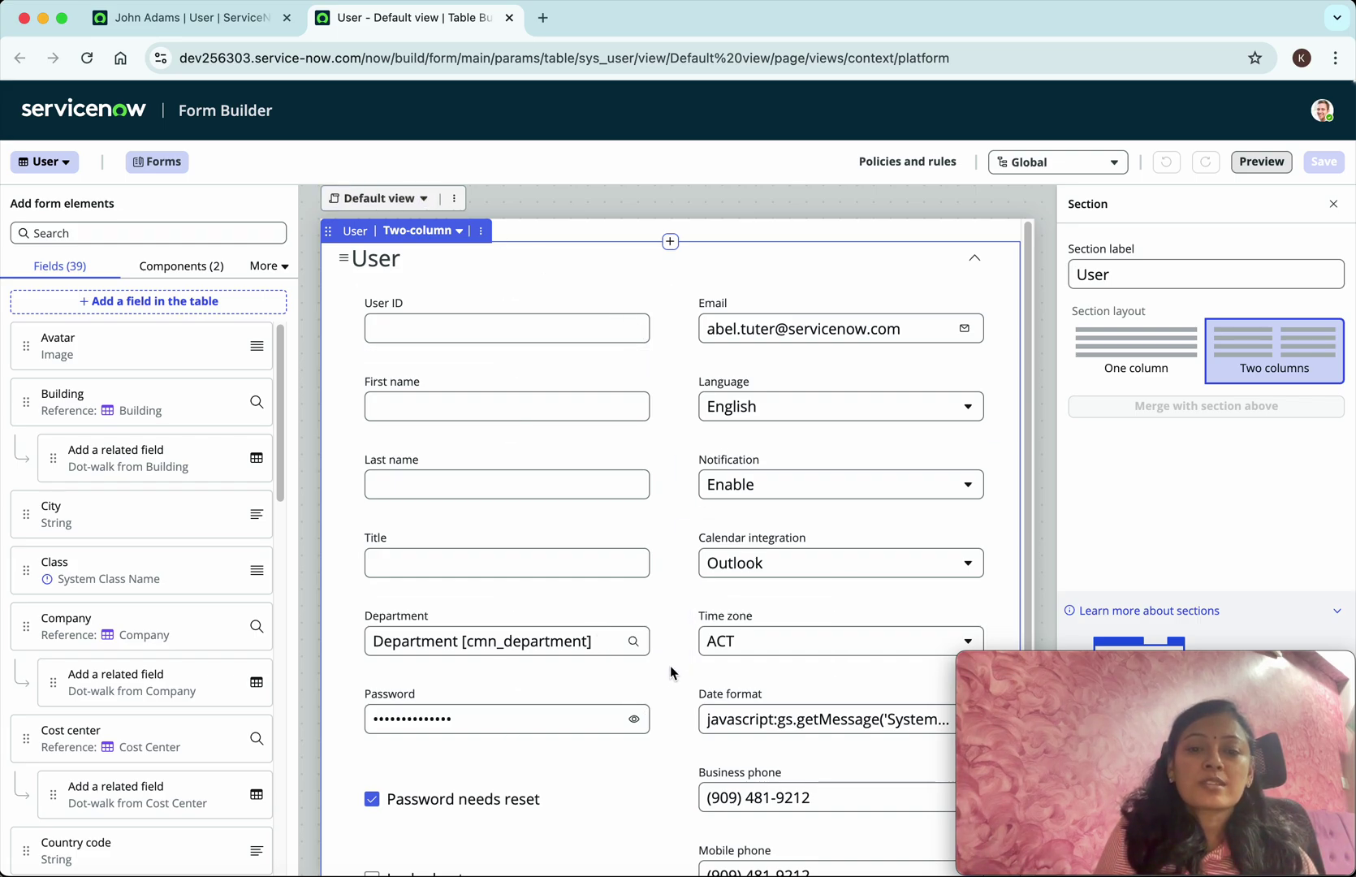
# - Inspect the User section label and the User ID field's properties, then show the Components list
pyautogui.scroll(-3, 670, 664)
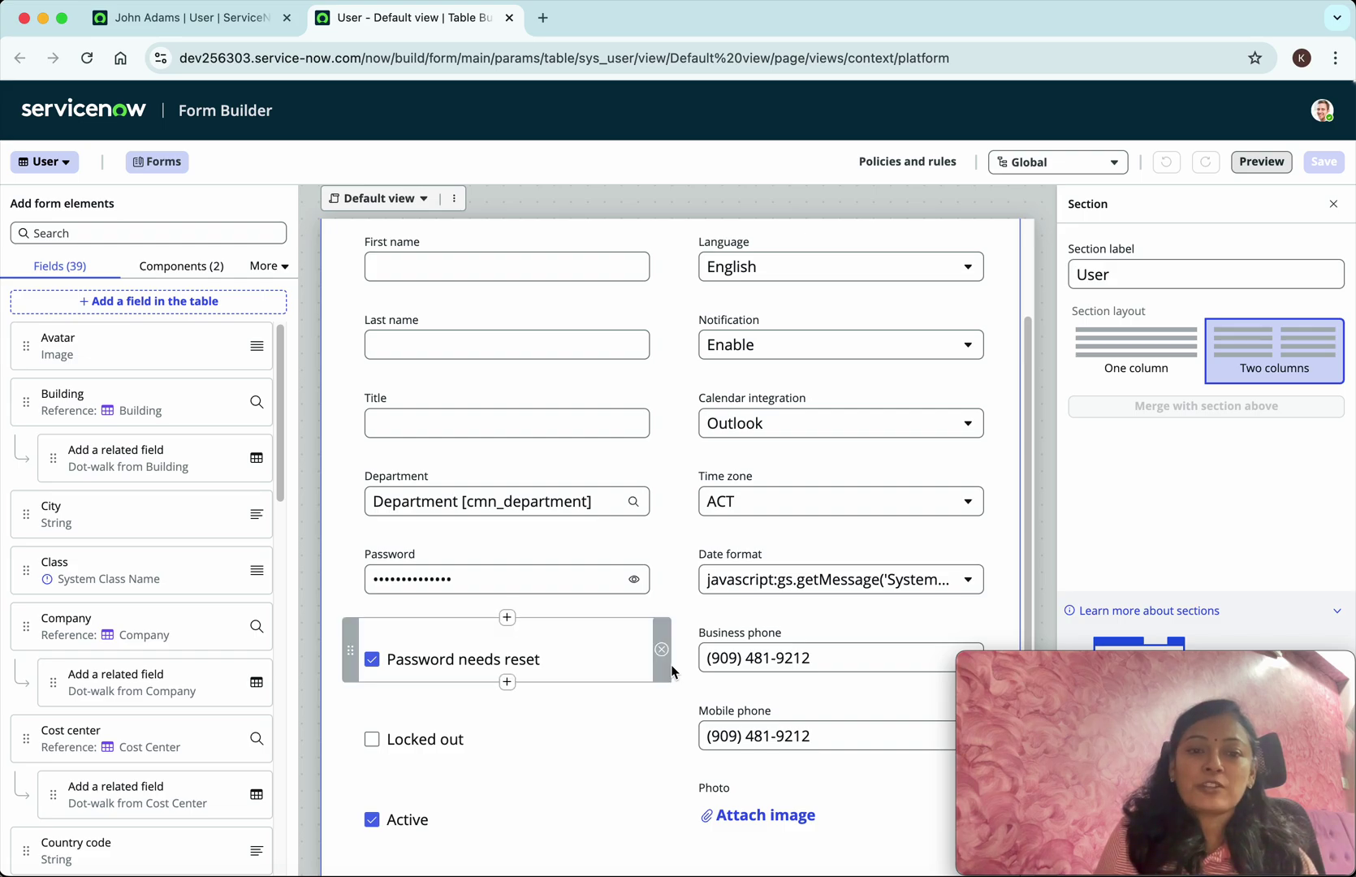
pyautogui.scroll(3, 670, 665)
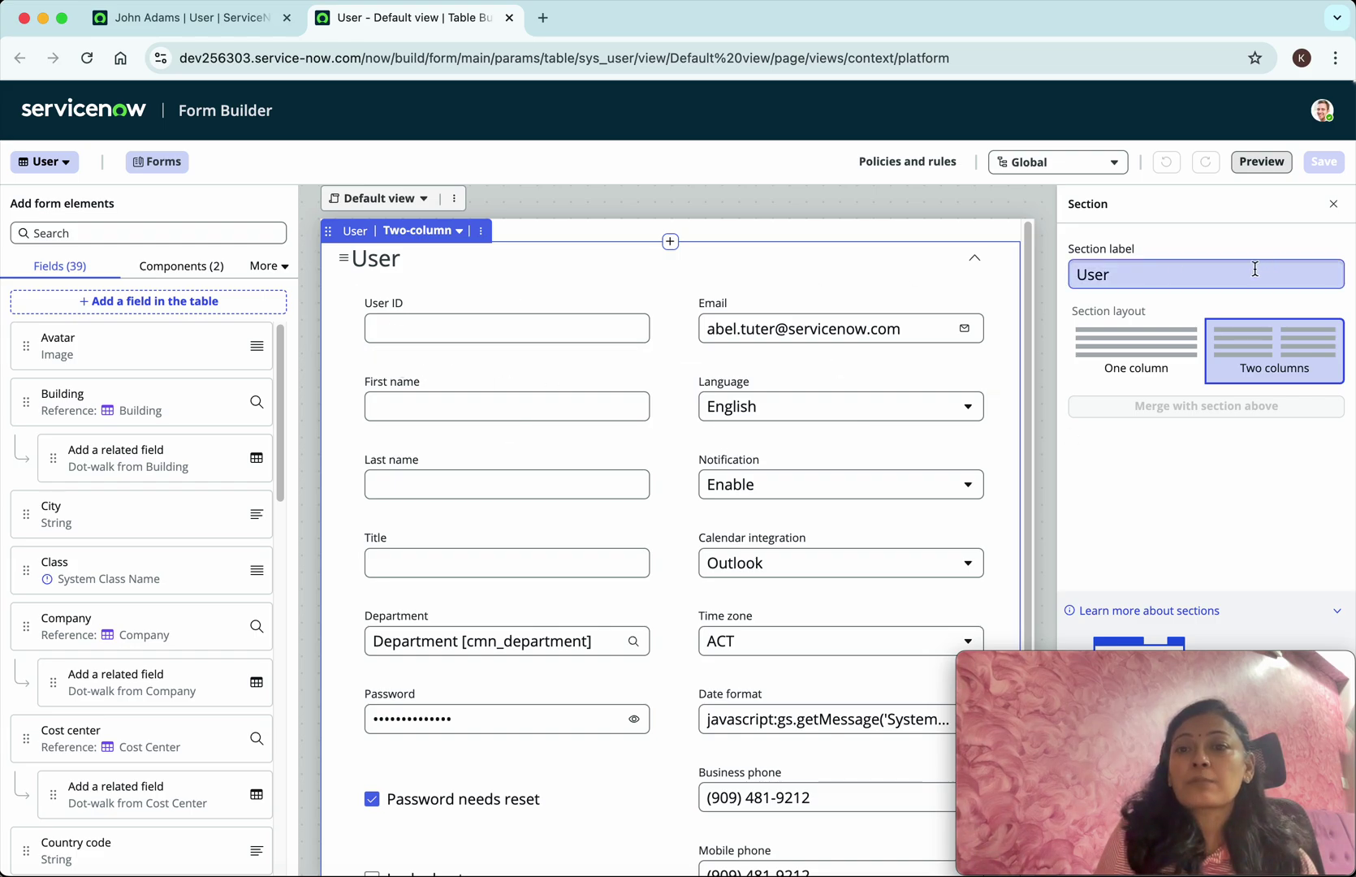
pyautogui.click(1218, 277)
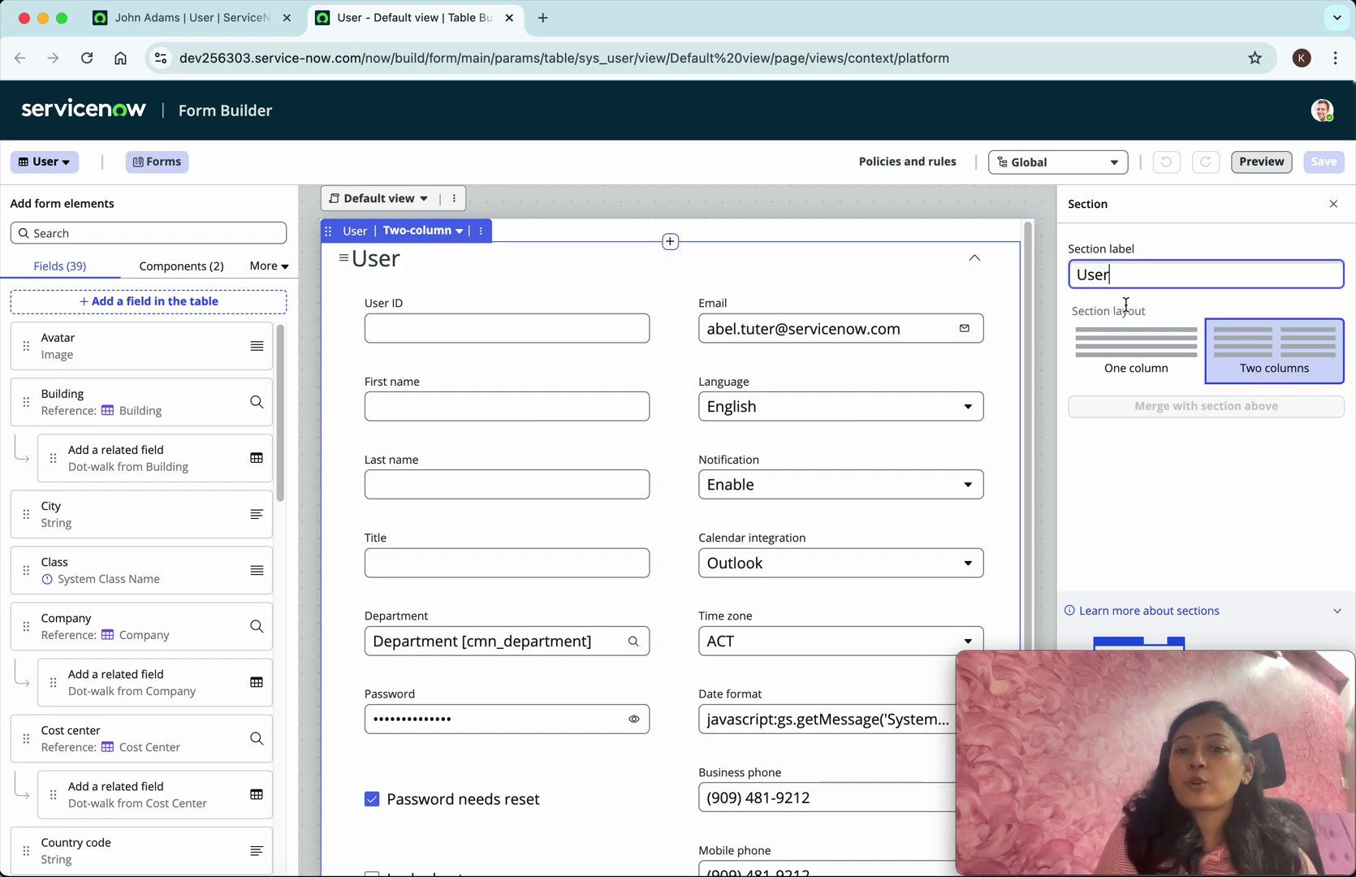
pyautogui.click(528, 336)
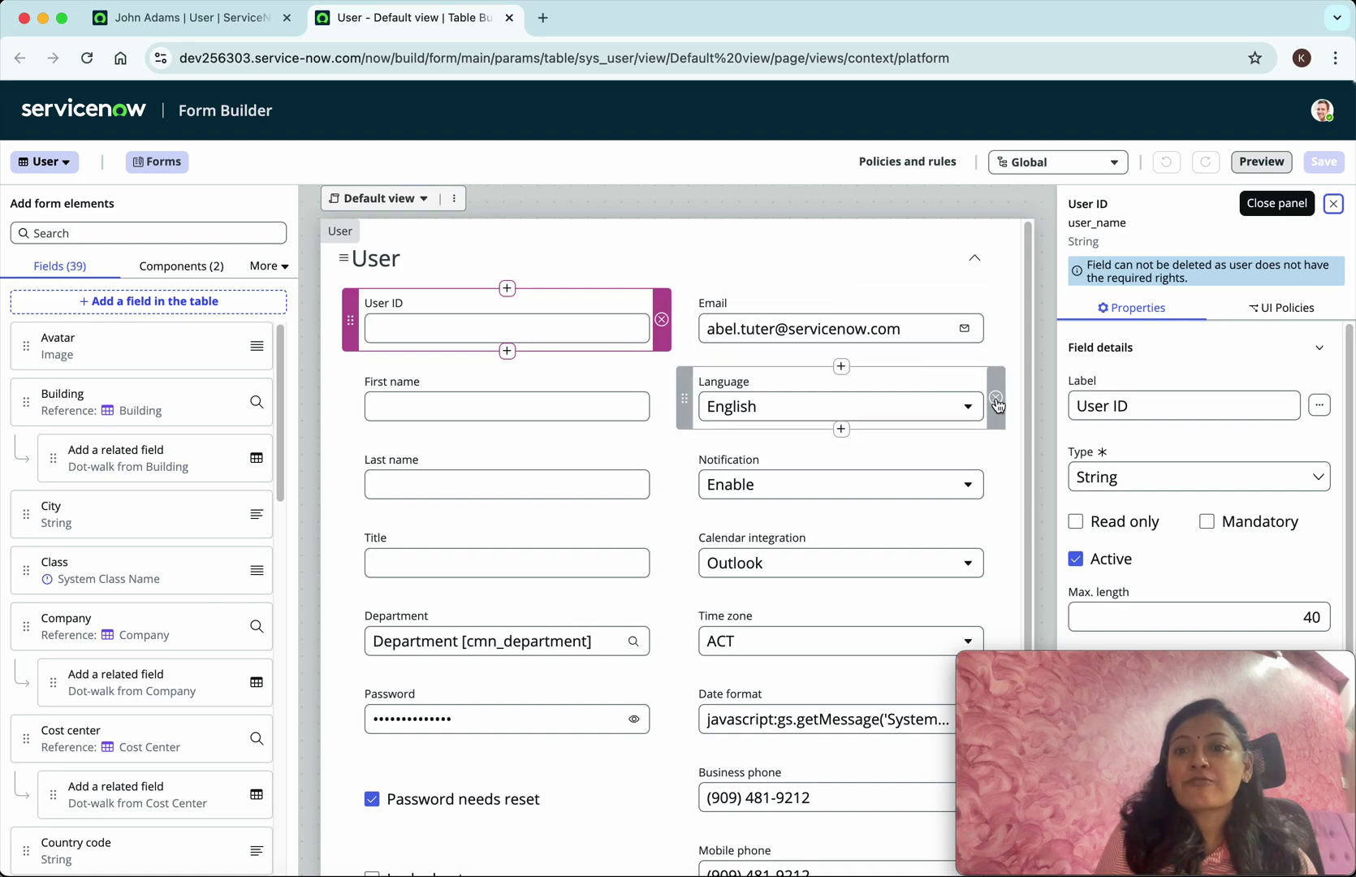
pyautogui.scroll(-2, 1262, 462)
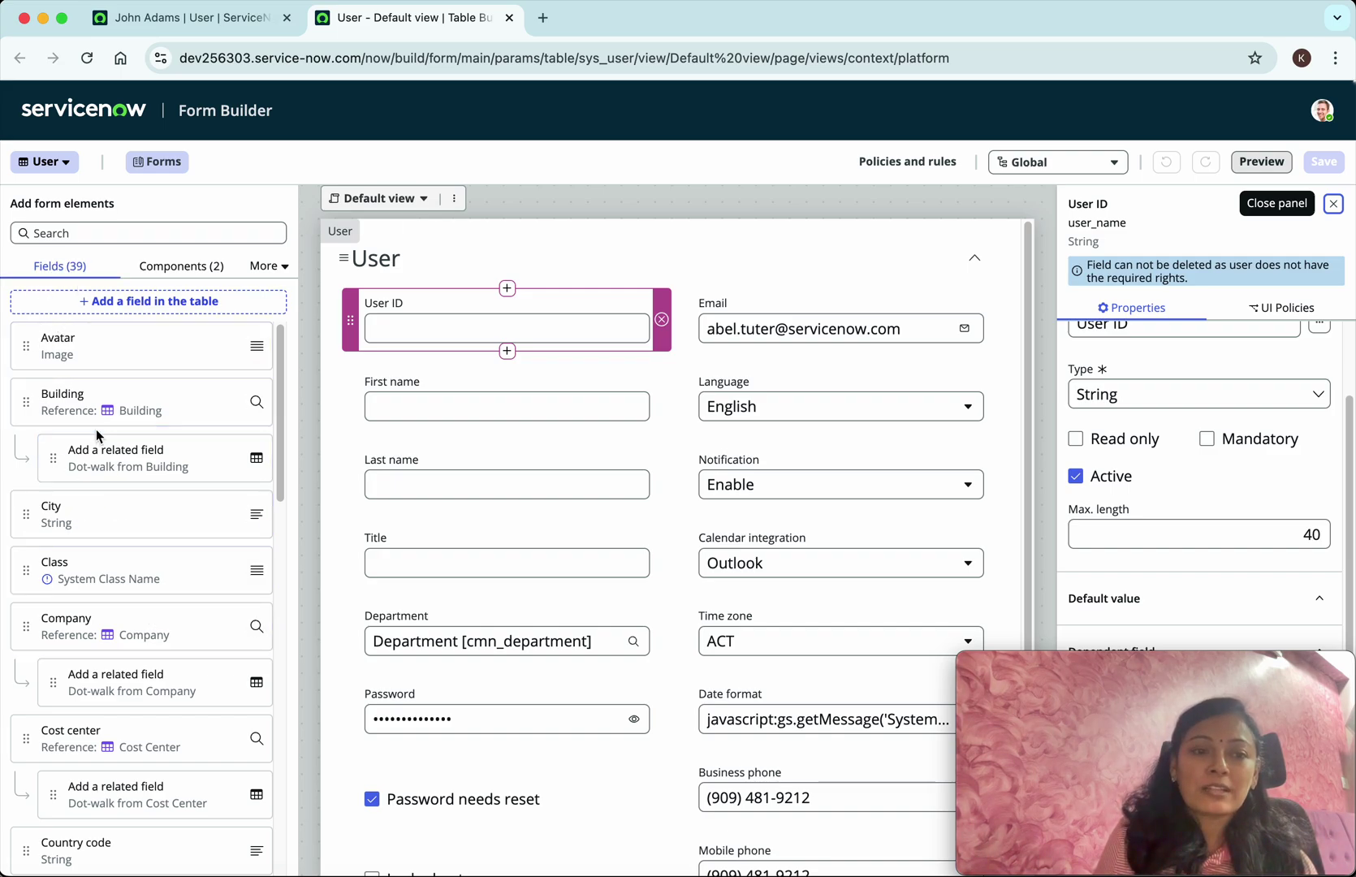
pyautogui.click(173, 268)
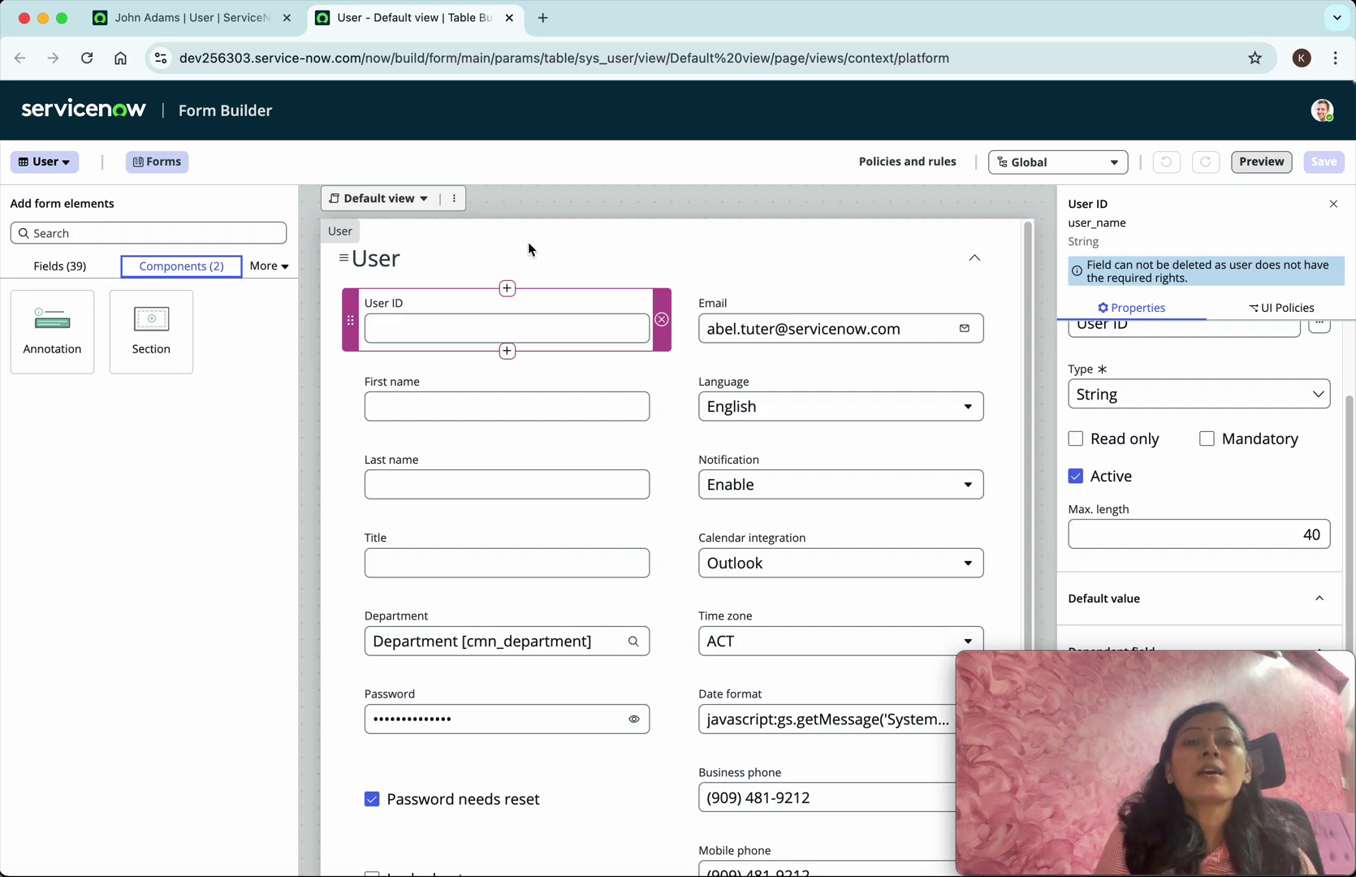
# - Create a new form view named 'Demo'
pyautogui.click(455, 203)
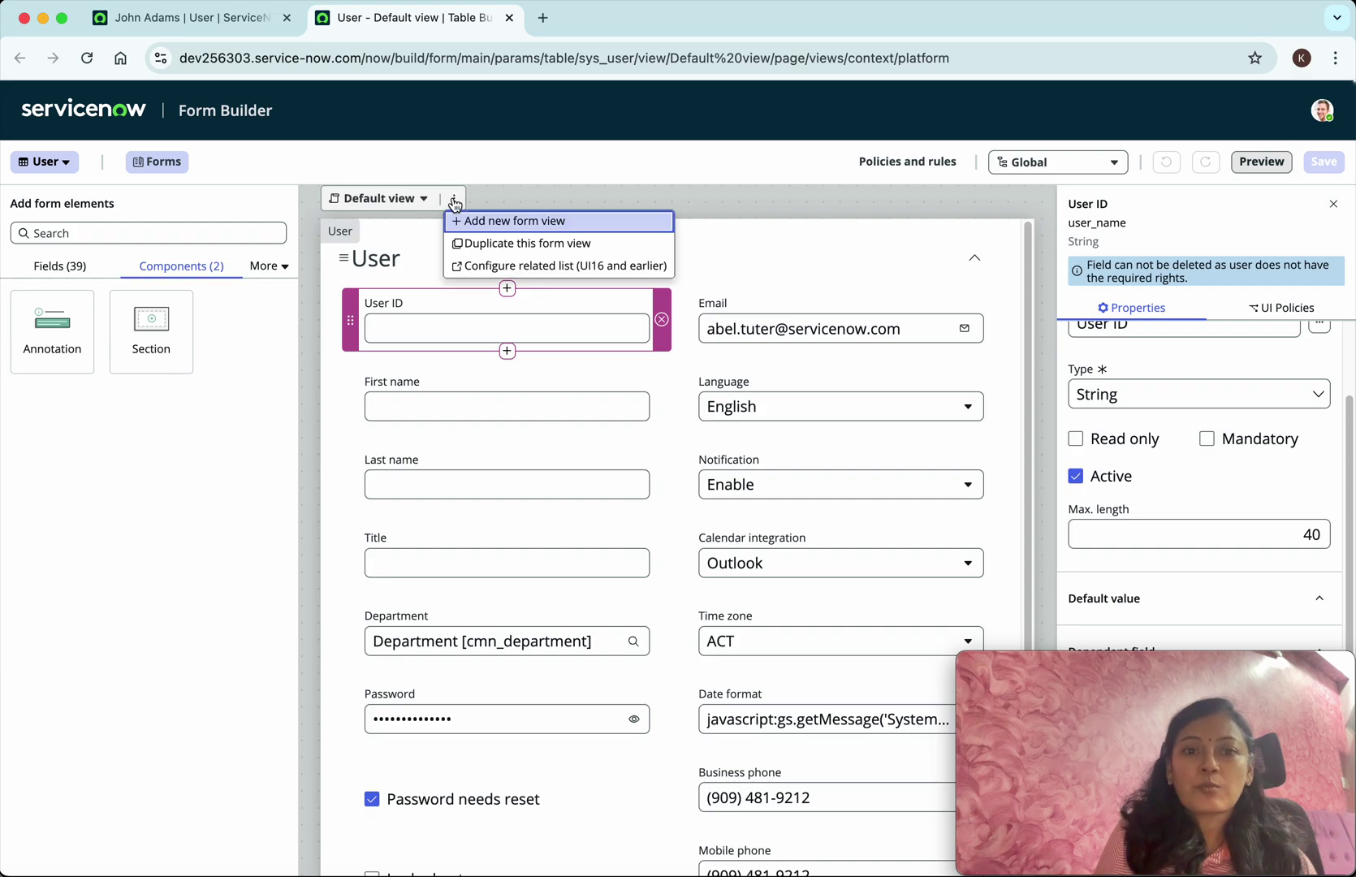
pyautogui.click(480, 222)
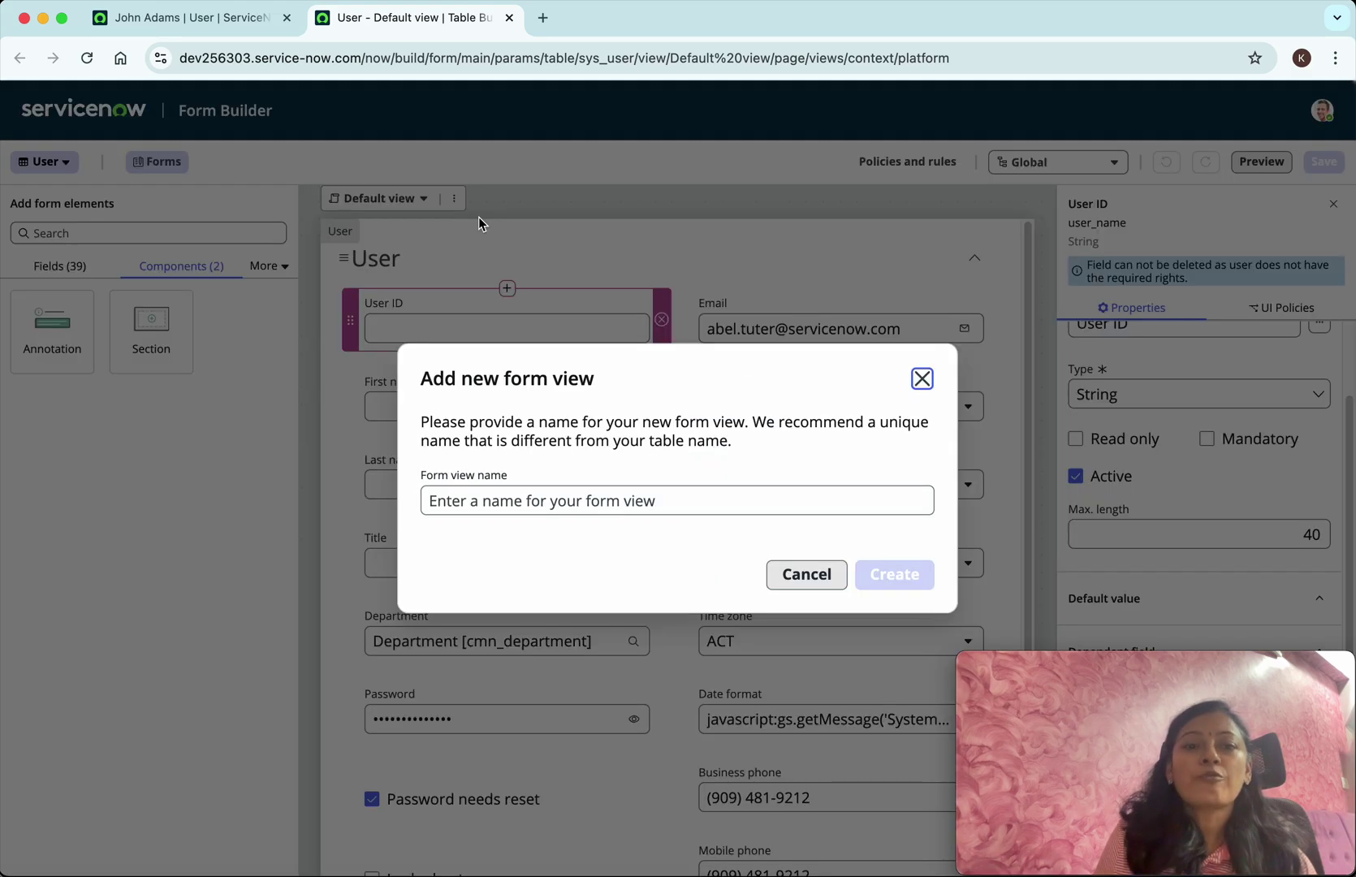
pyautogui.click(630, 503)
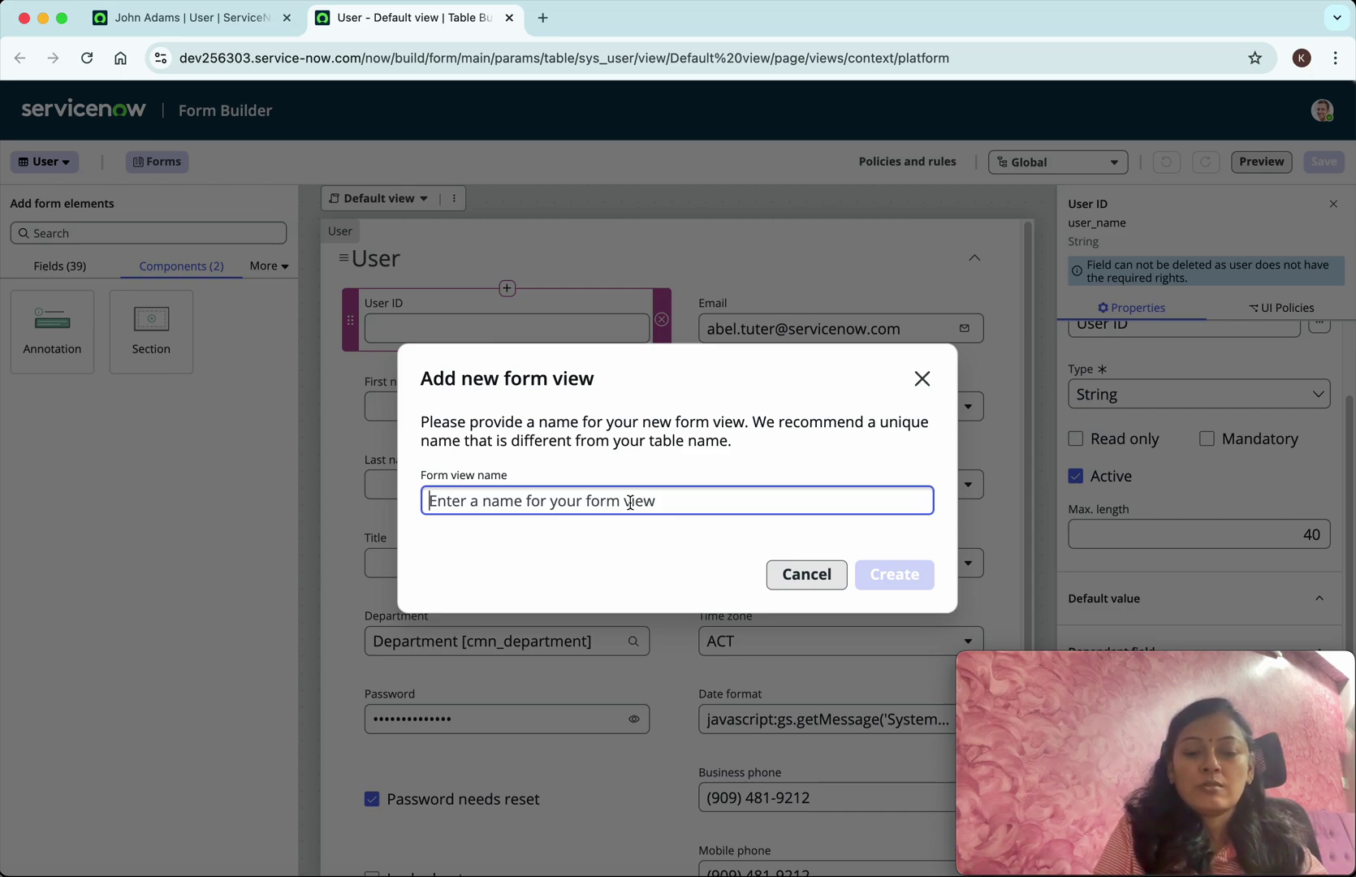
pyautogui.write('Demo')
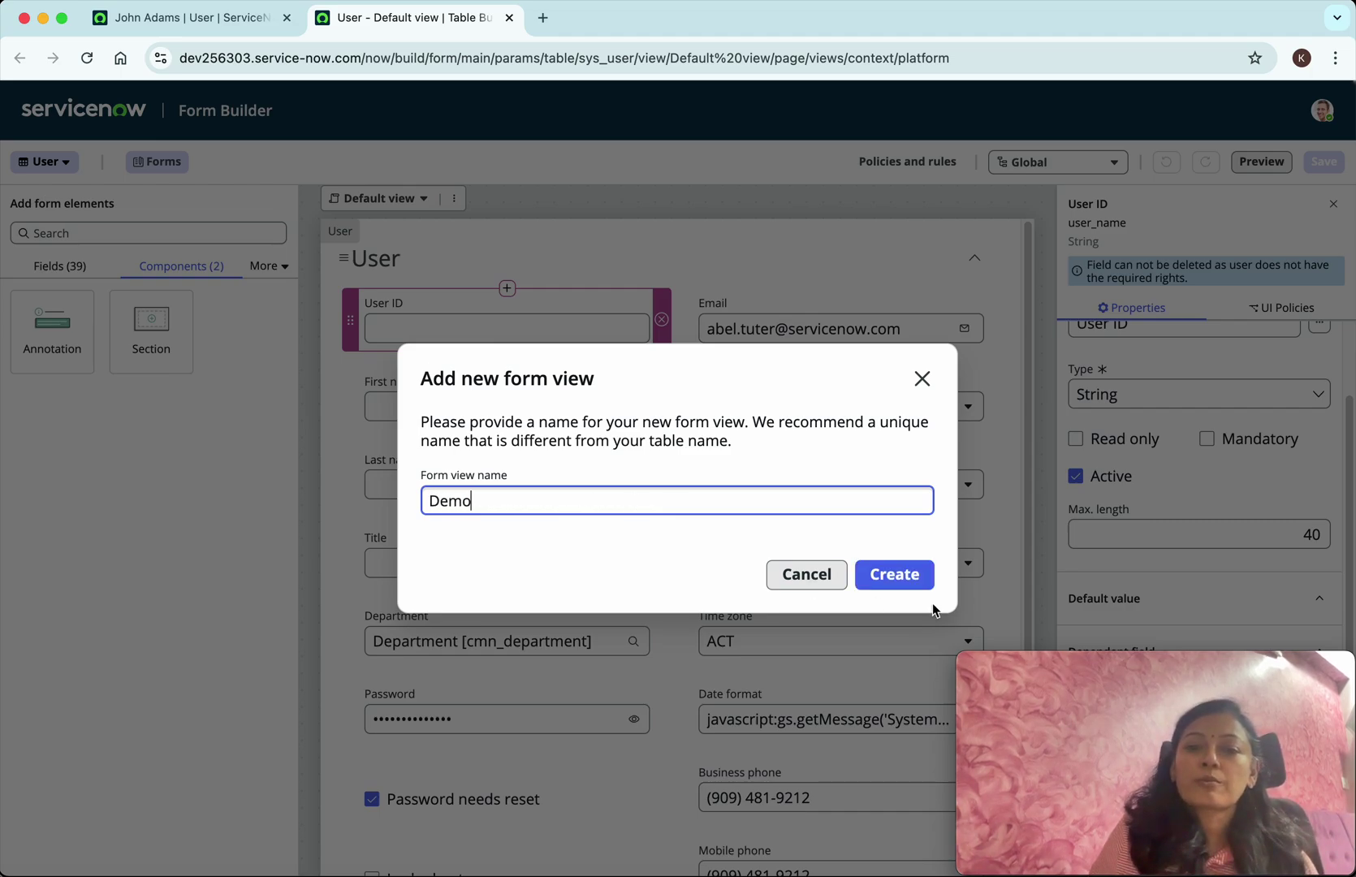
pyautogui.click(886, 573)
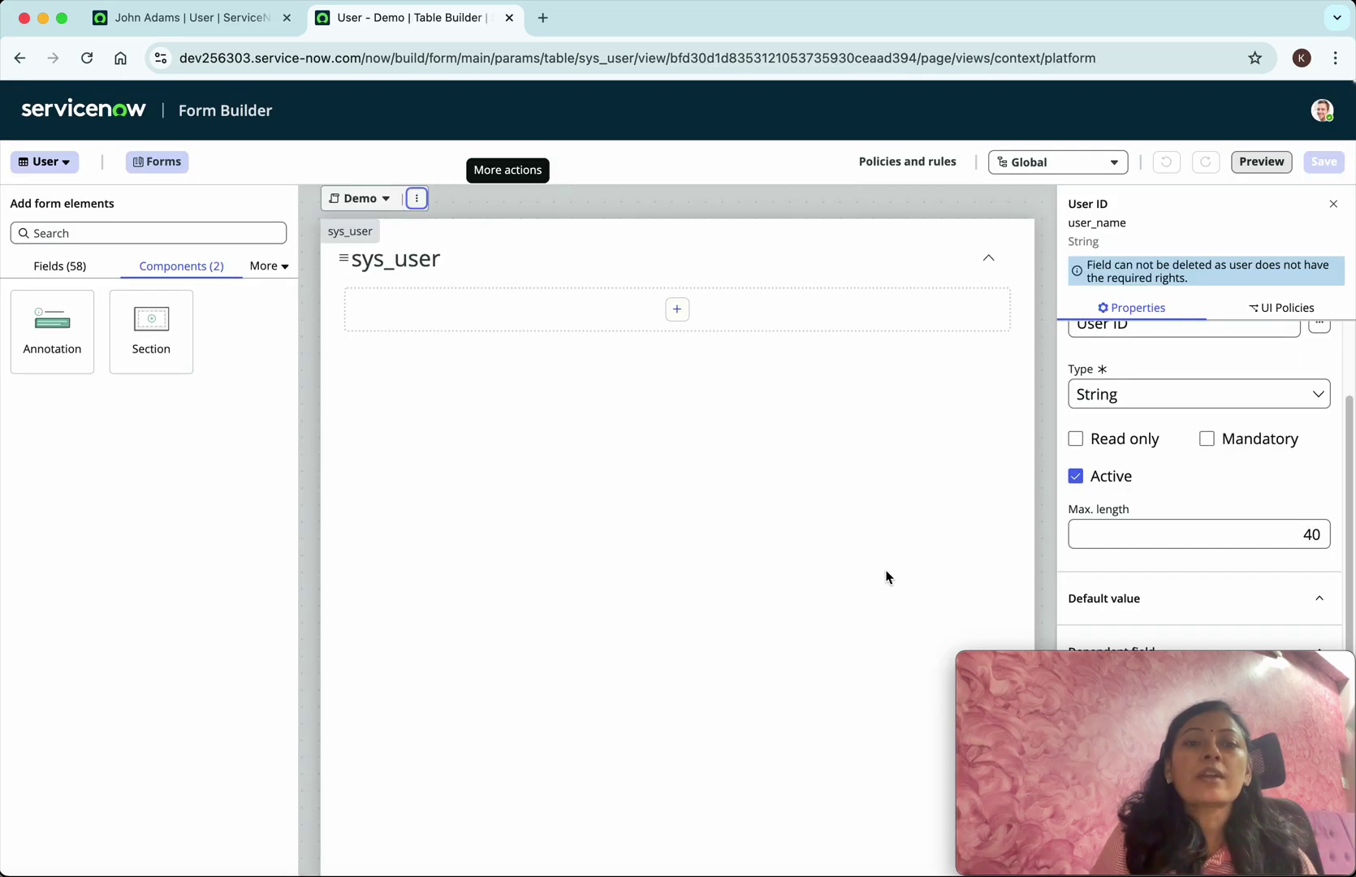
# - Switch the sys_user section to a two-column layout
pyautogui.click(498, 335)
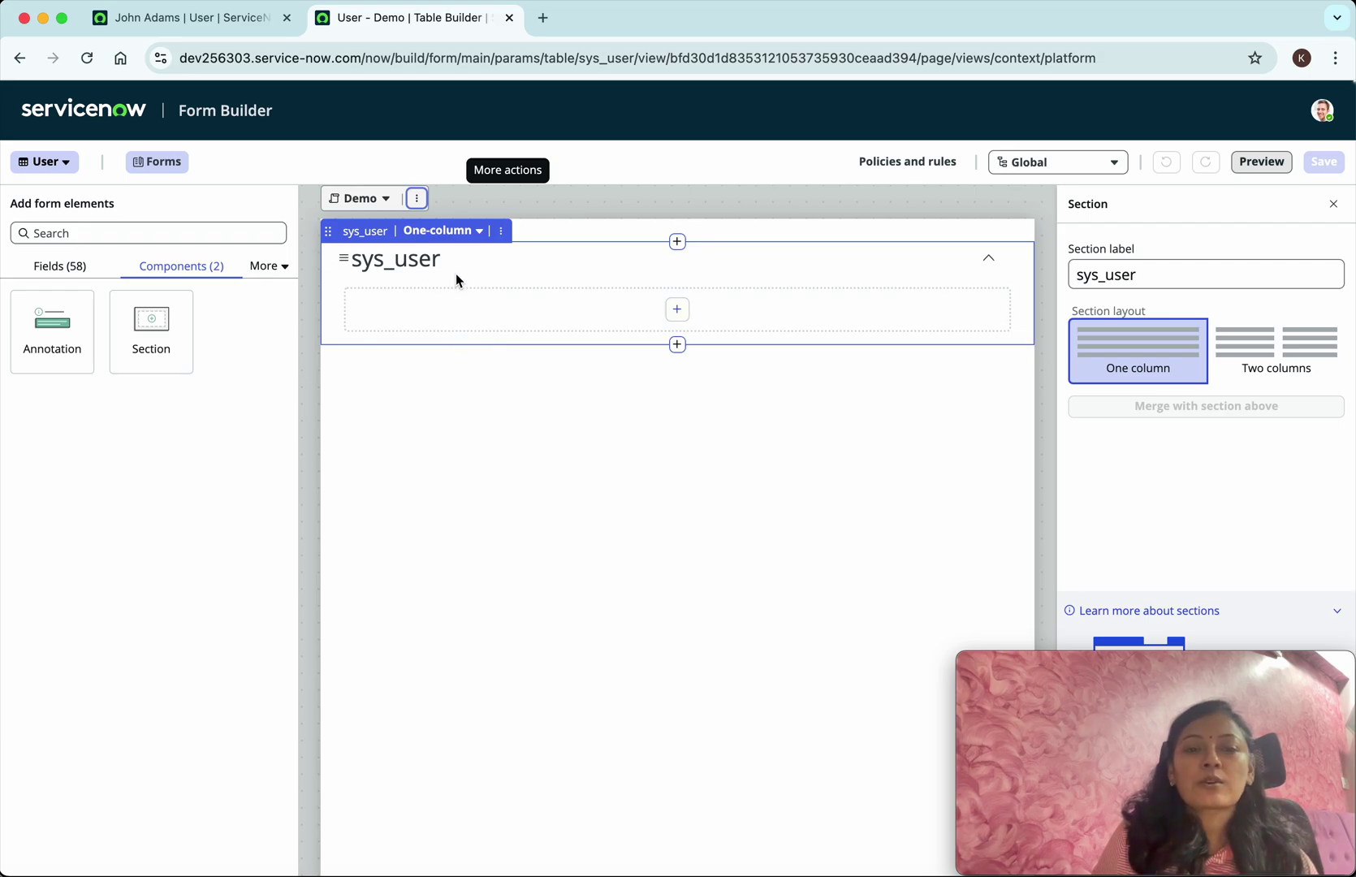
pyautogui.click(435, 235)
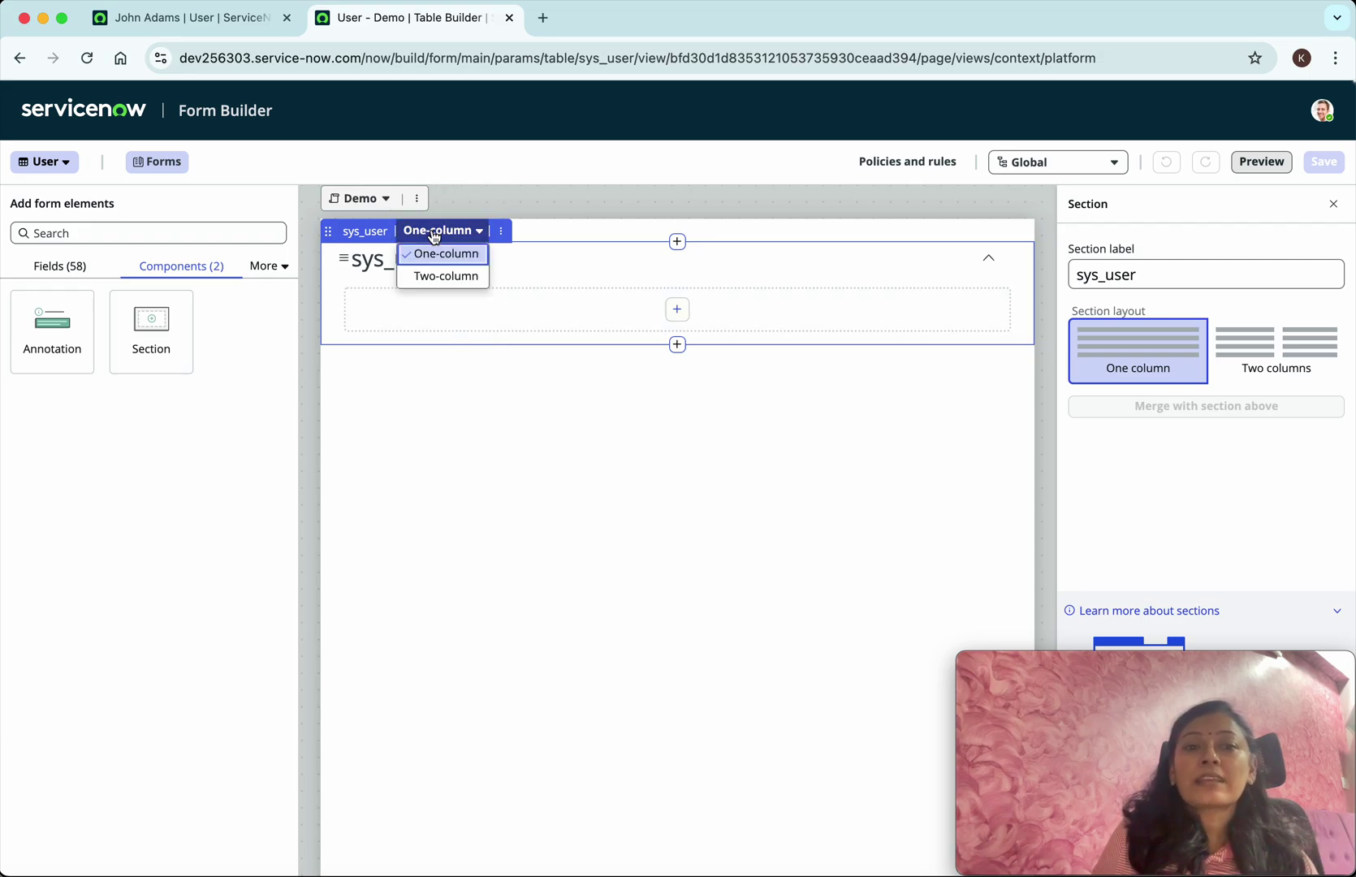
pyautogui.click(445, 276)
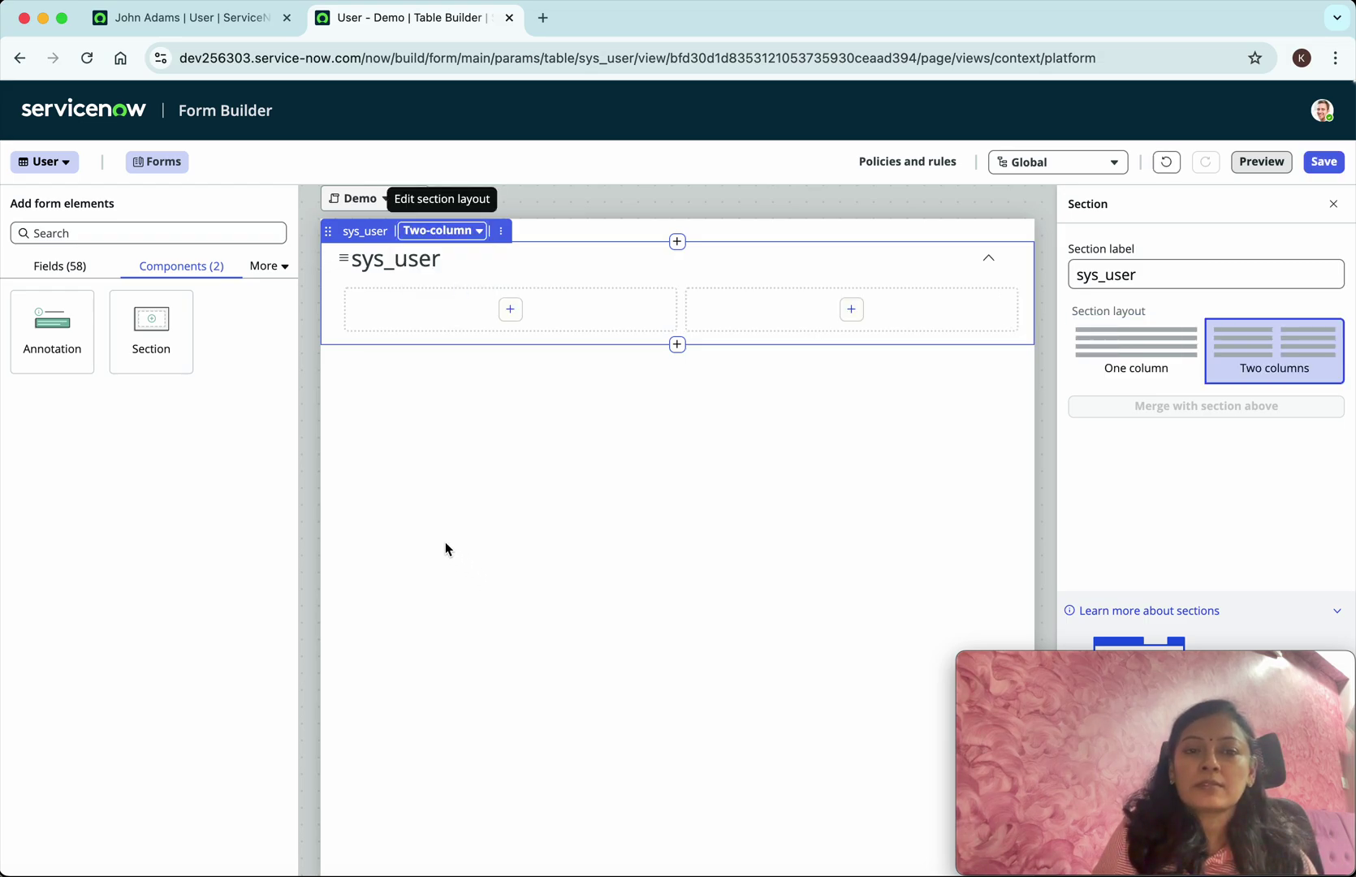
pyautogui.click(511, 310)
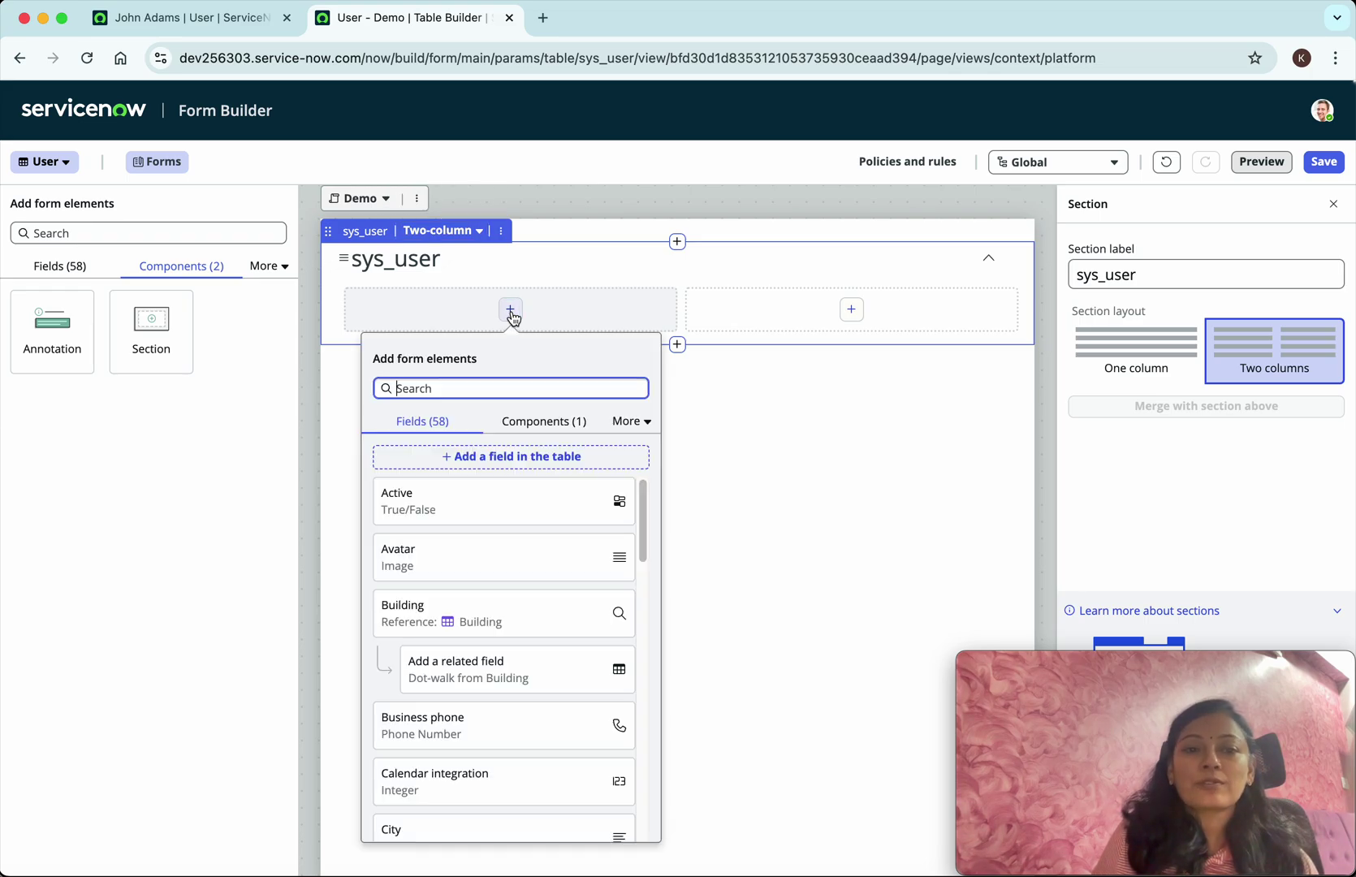
# - Add User ID, First name and Last name to the left column
pyautogui.write('user')
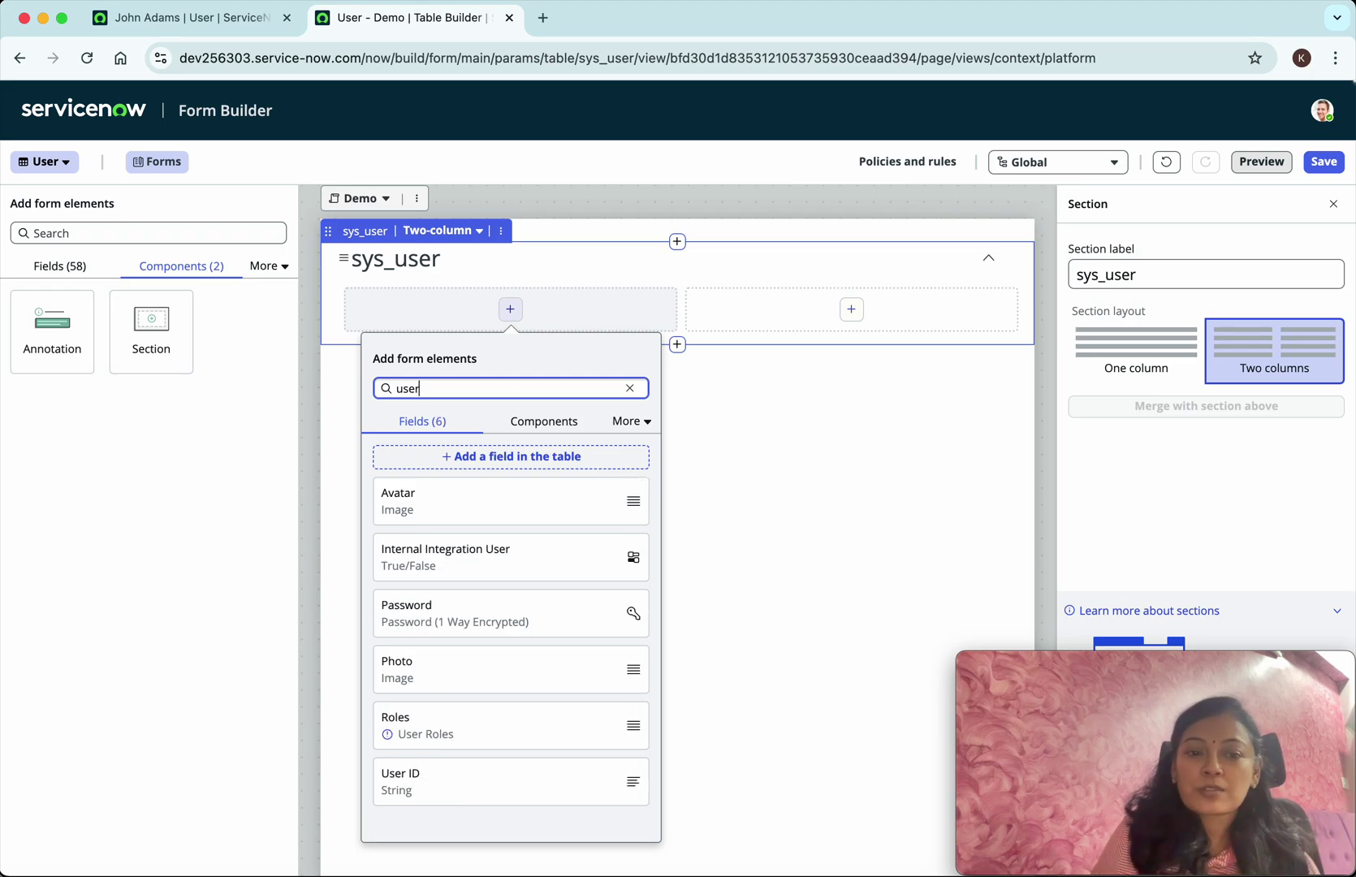
pyautogui.click(506, 799)
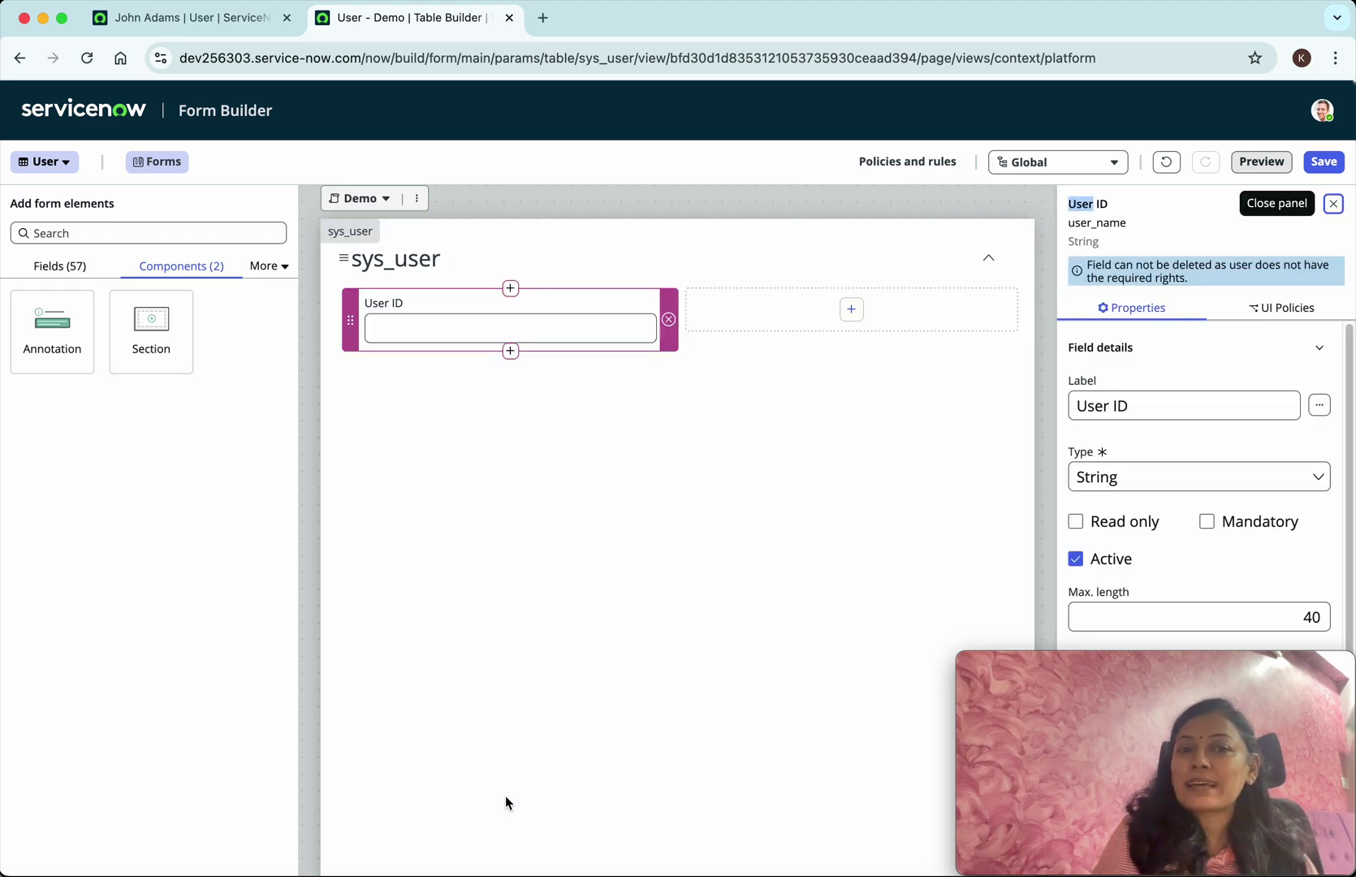
pyautogui.click(511, 358)
pyautogui.write('name')
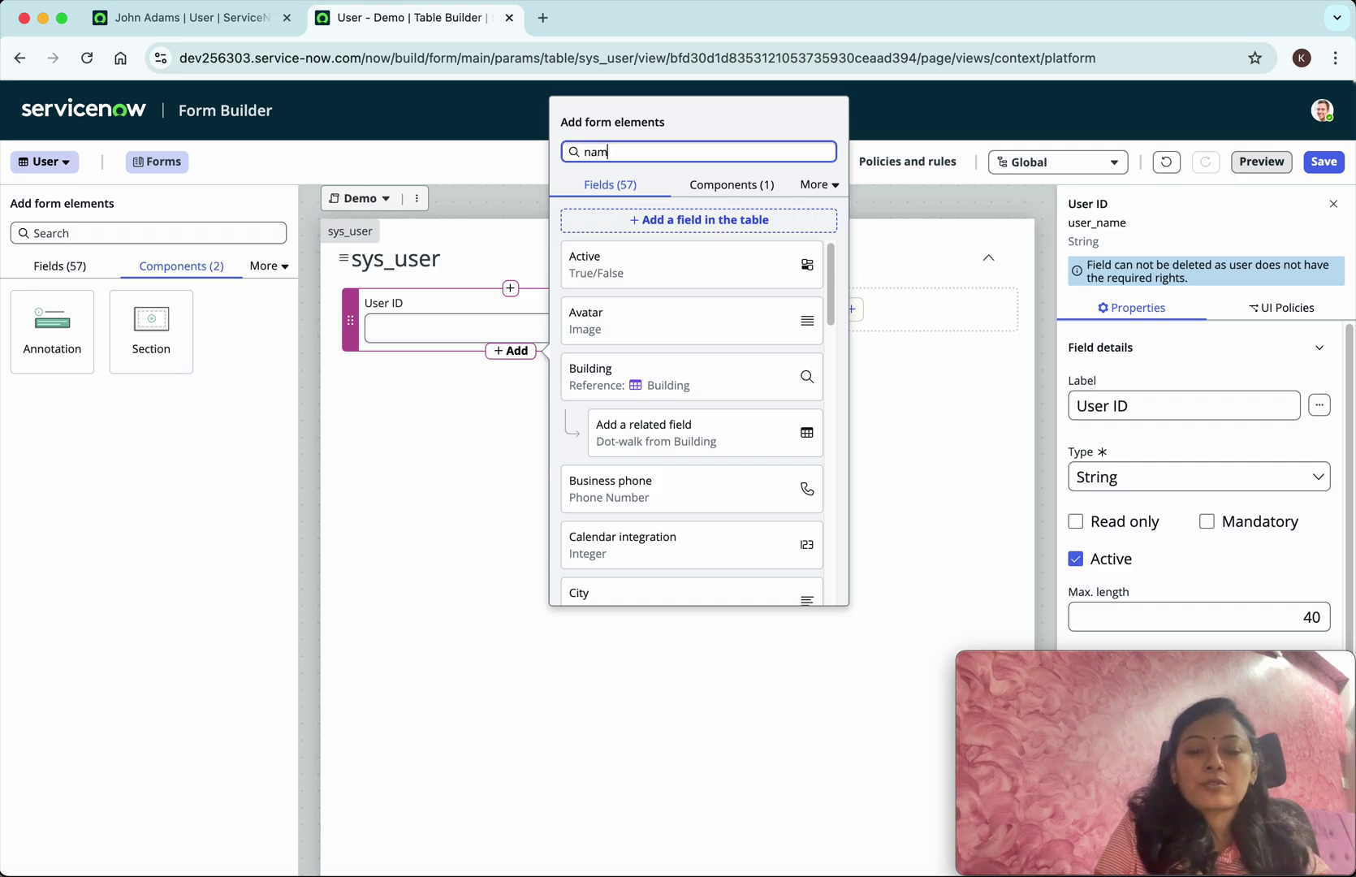
pyautogui.click(821, 322)
pyautogui.click(820, 378)
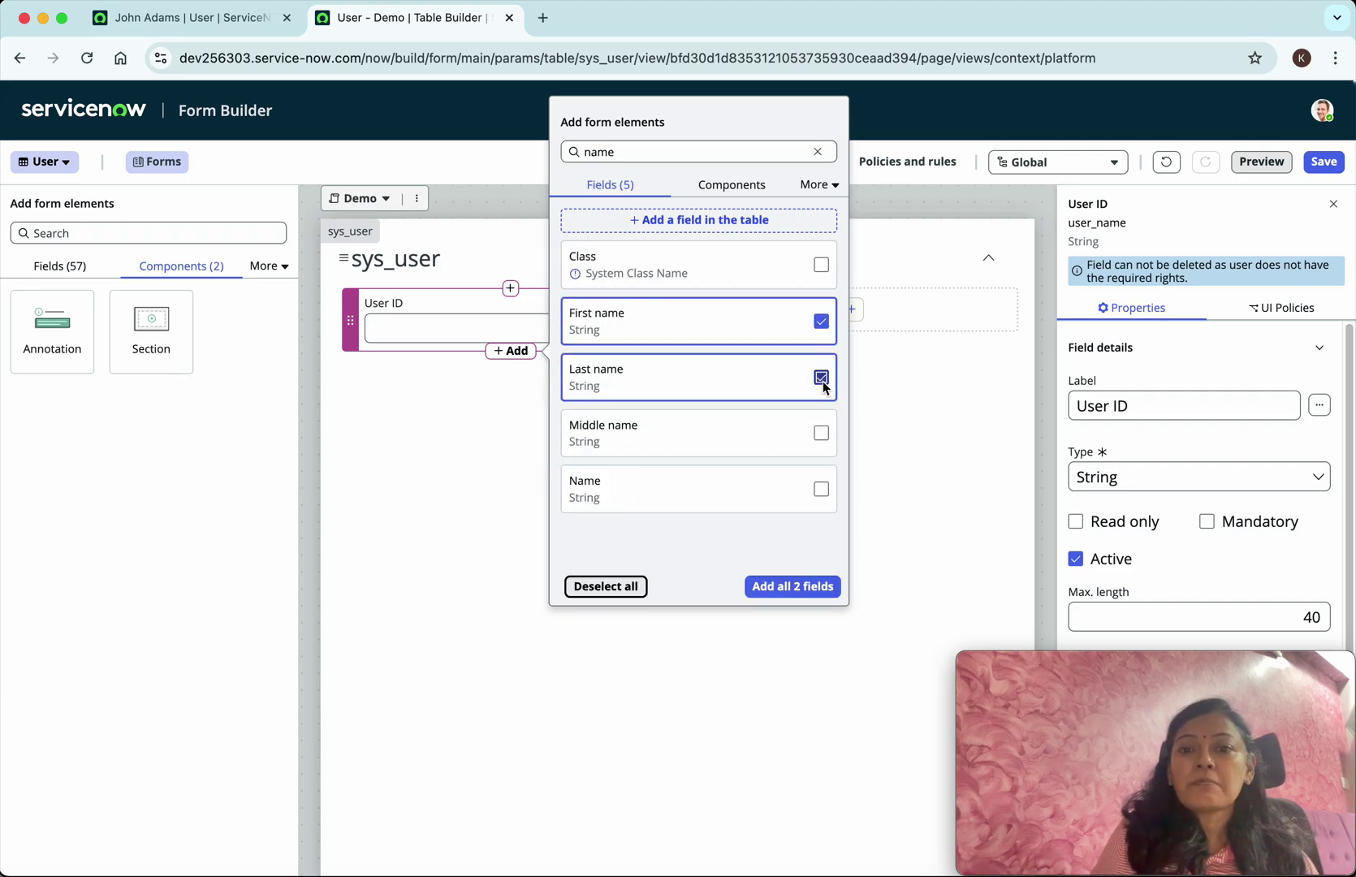
pyautogui.click(792, 586)
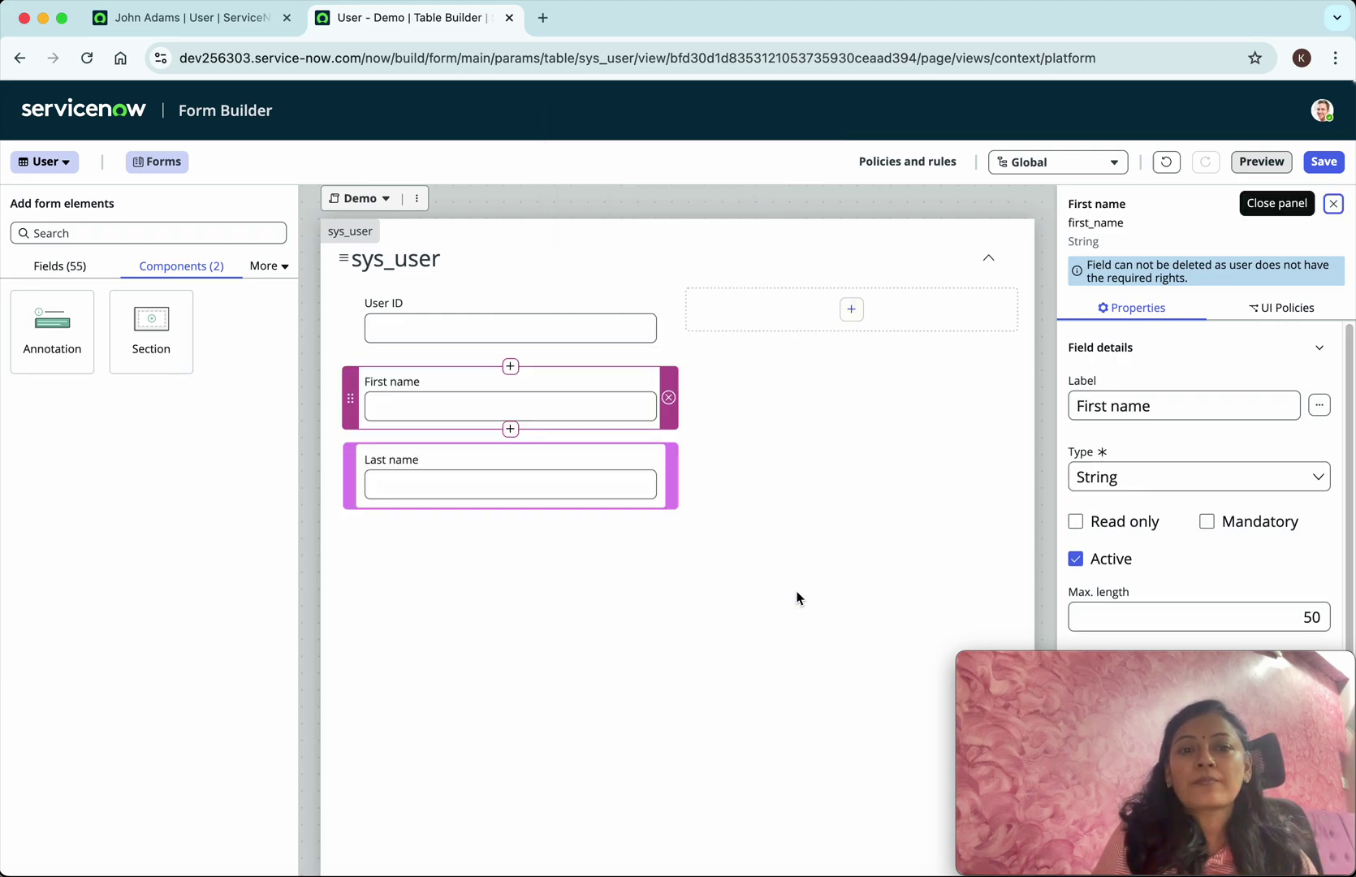
# - Add the Email field to the right column
pyautogui.click(852, 310)
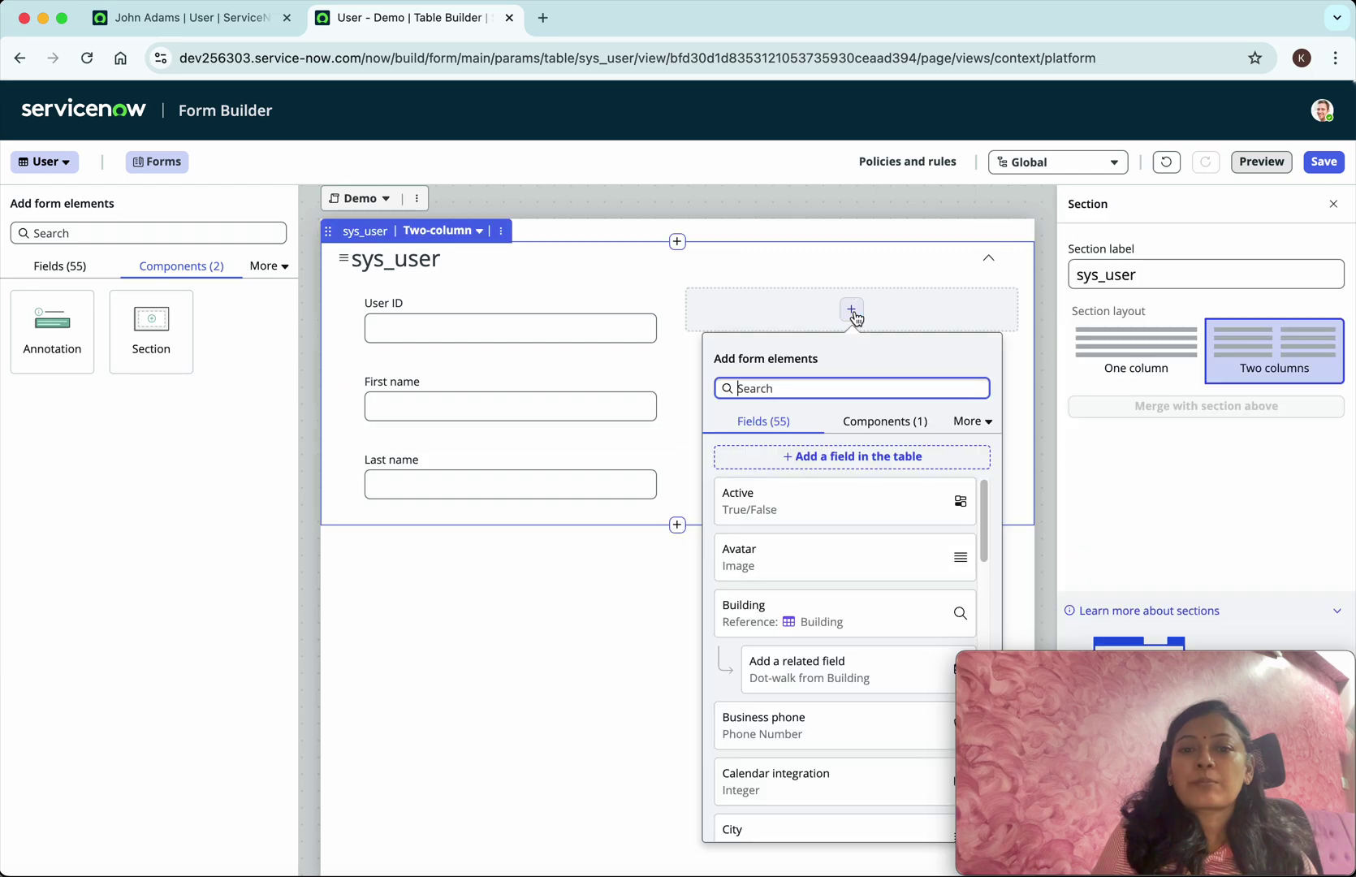
pyautogui.write('ema')
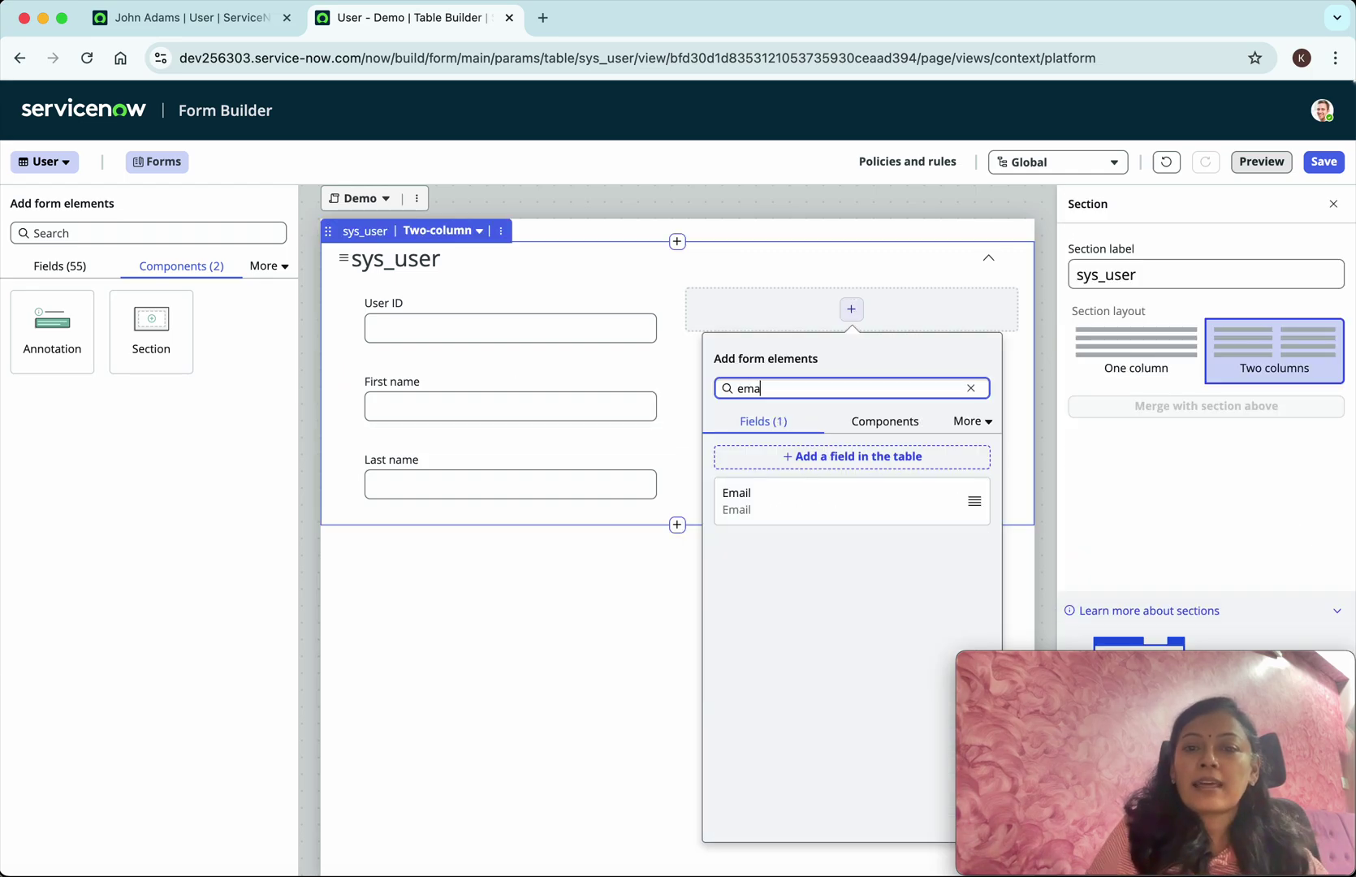
pyautogui.click(812, 512)
pyautogui.click(811, 512)
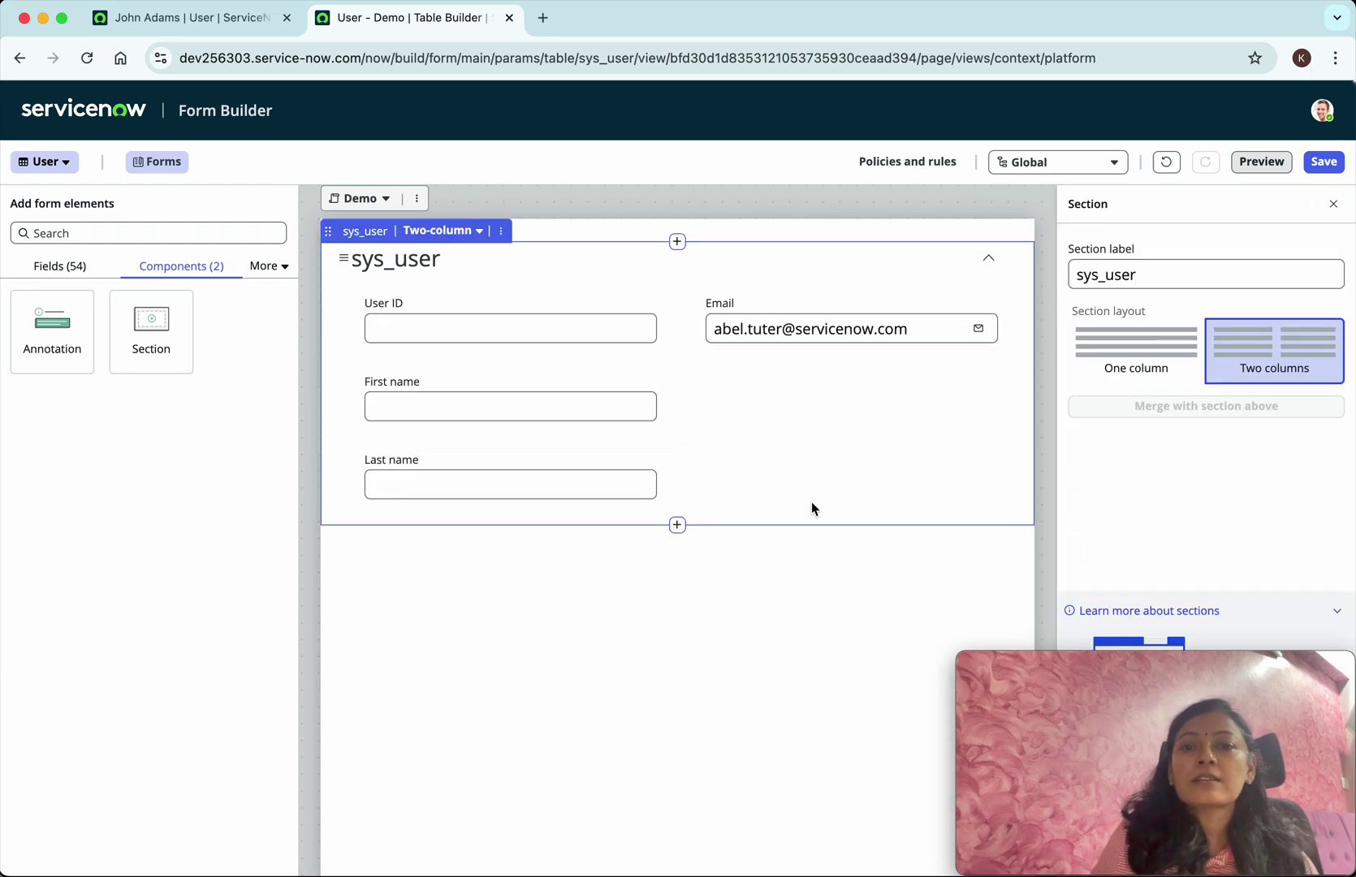
pyautogui.click(38, 236)
pyautogui.click(45, 267)
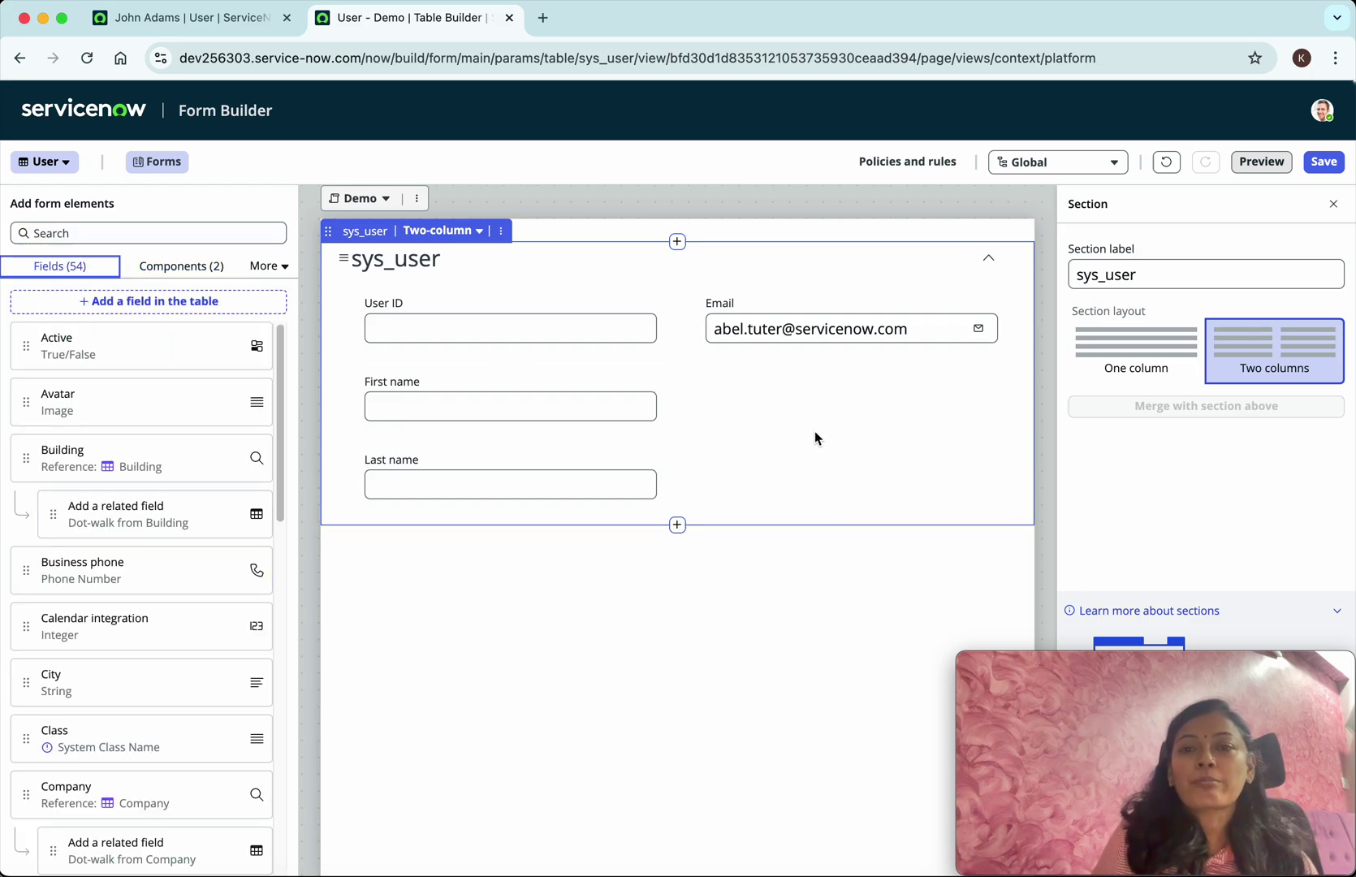
# - Add Business phone and Mobile phone below Email in the right column
pyautogui.click(852, 352)
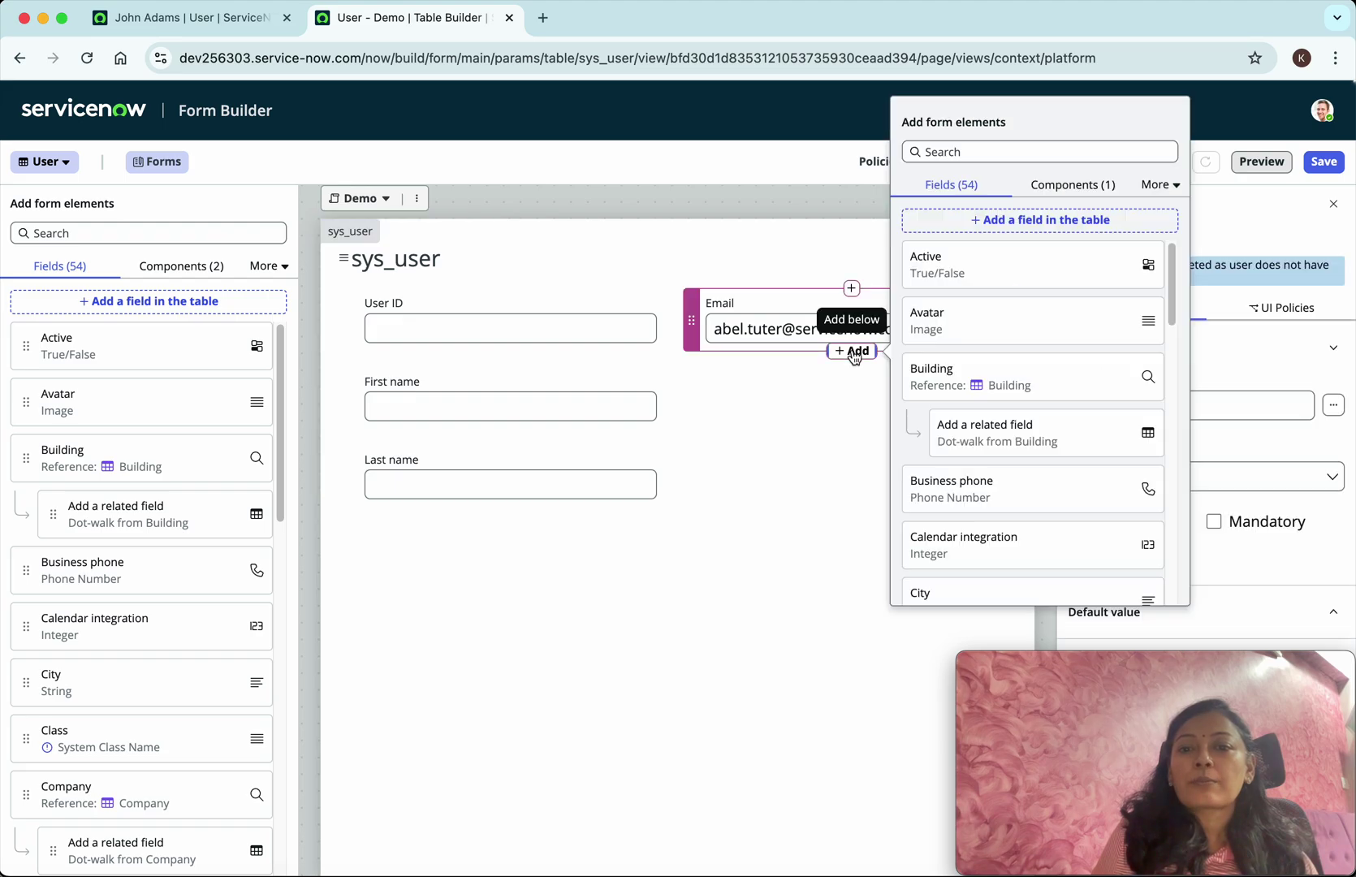
pyautogui.click(936, 152)
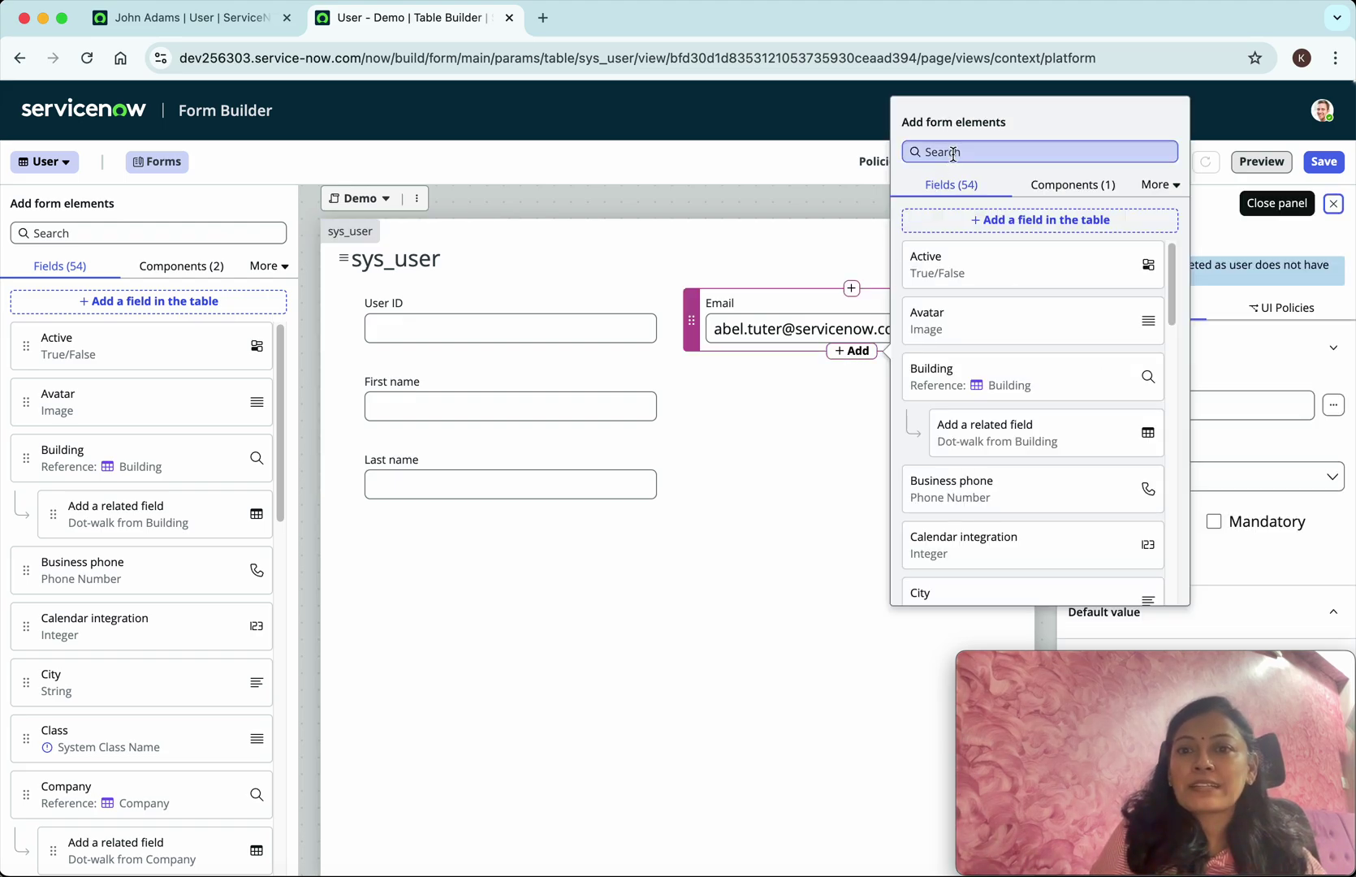
pyautogui.write('phone')
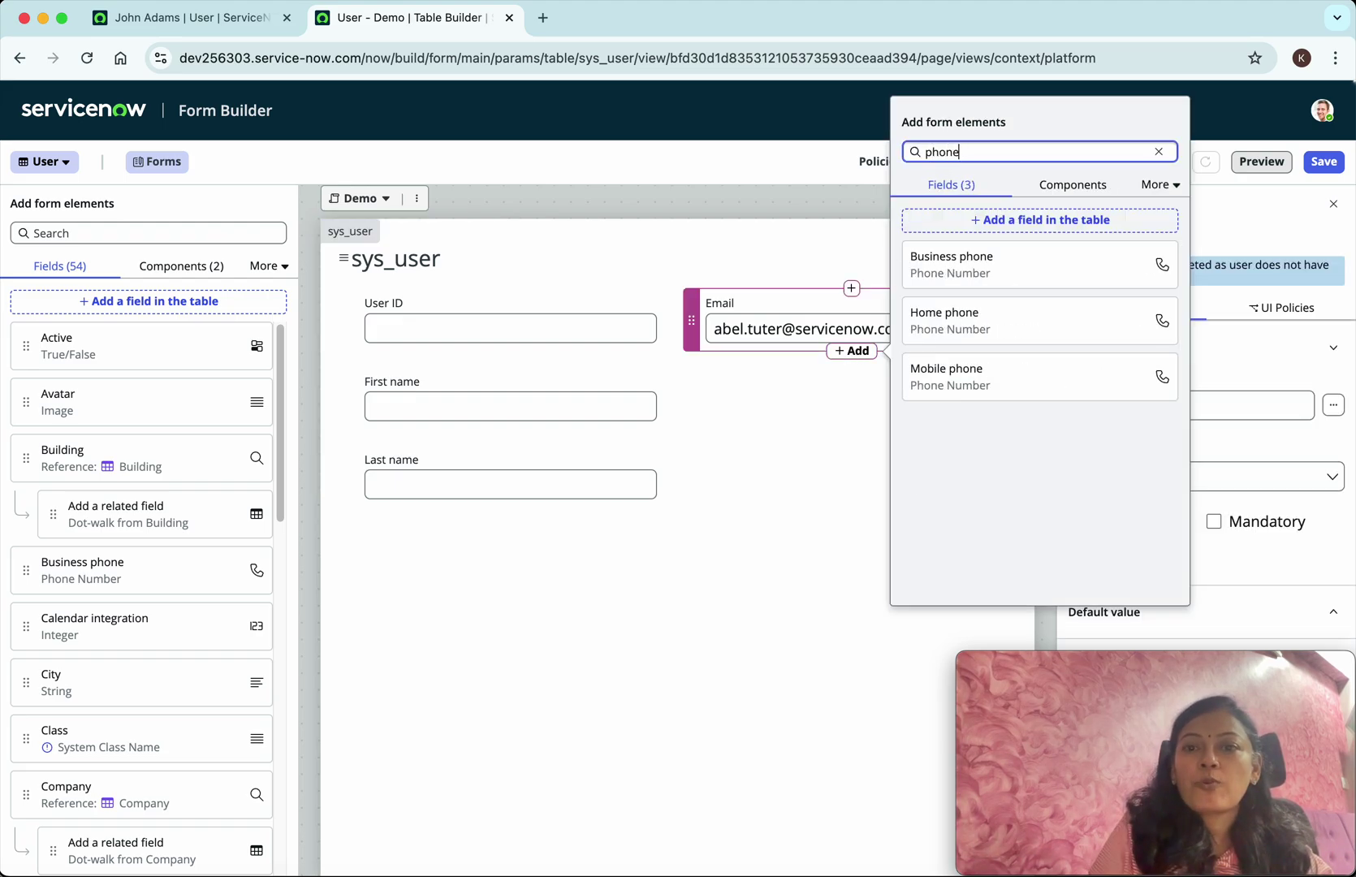
pyautogui.click(1162, 266)
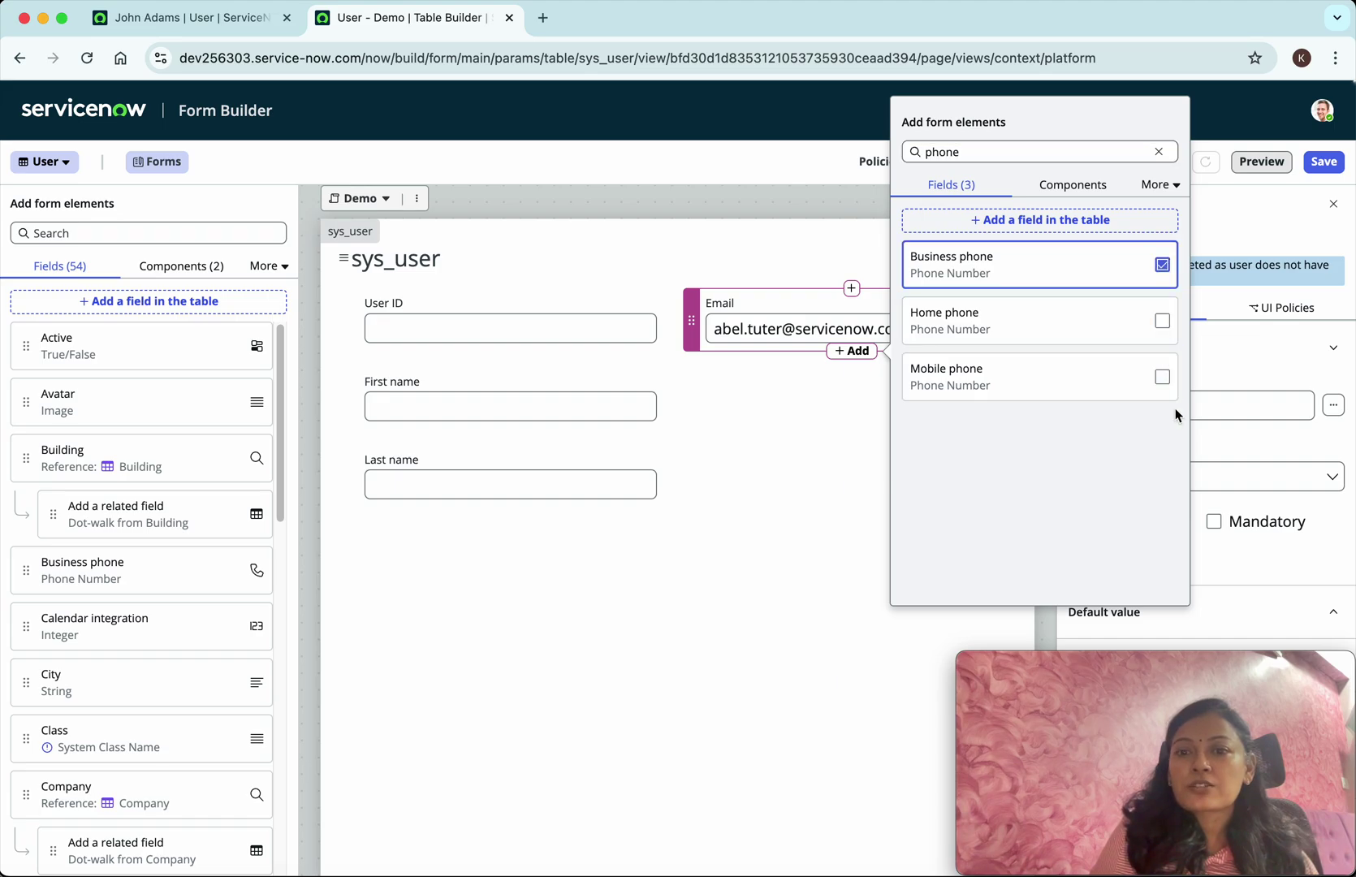
pyautogui.click(1162, 377)
pyautogui.click(1134, 588)
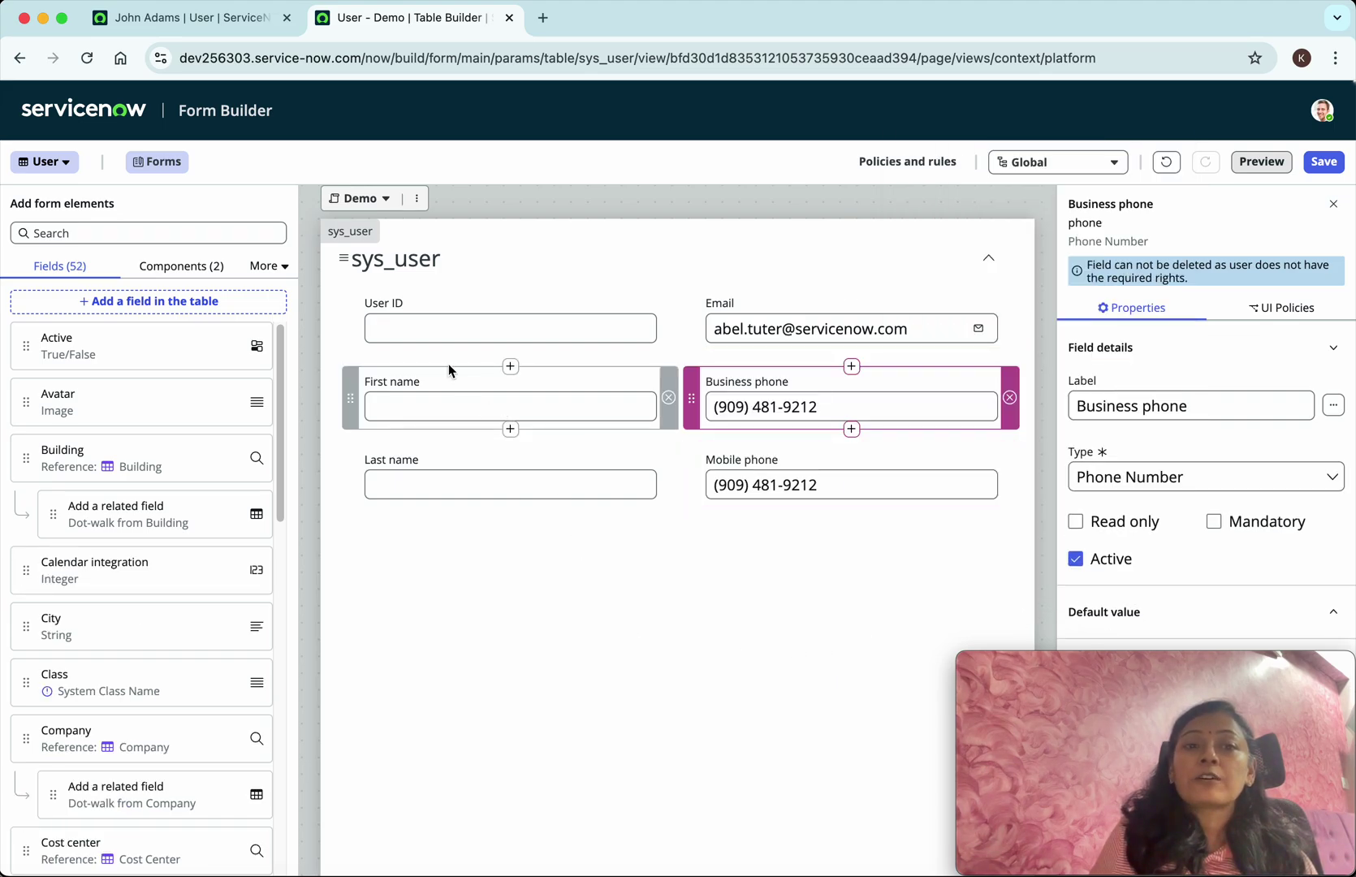
pyautogui.click(412, 270)
# - Relabel the first section as the User section
pyautogui.doubleClick(1088, 274)
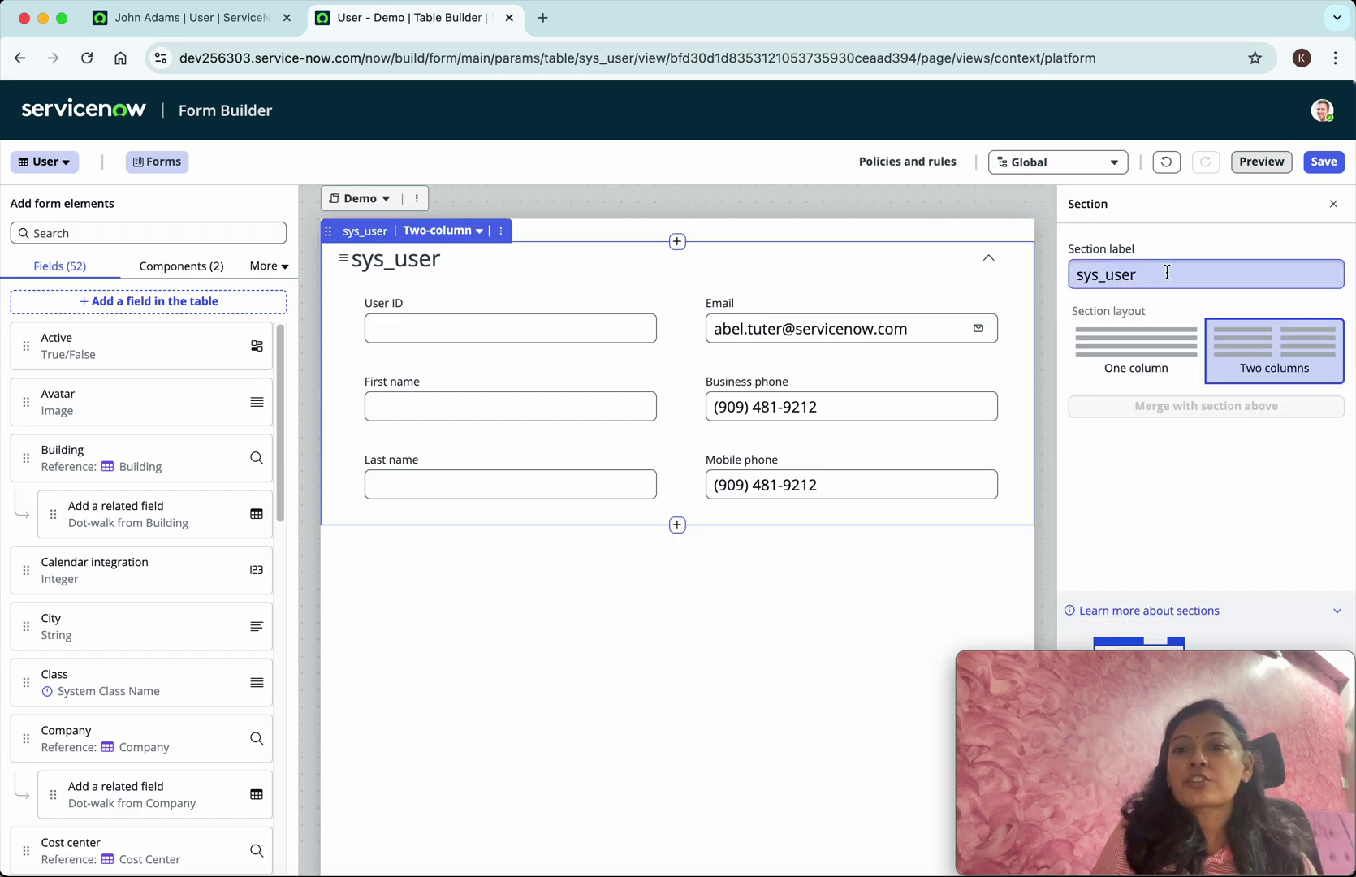
pyautogui.write('Usrs')
pyautogui.write('r')
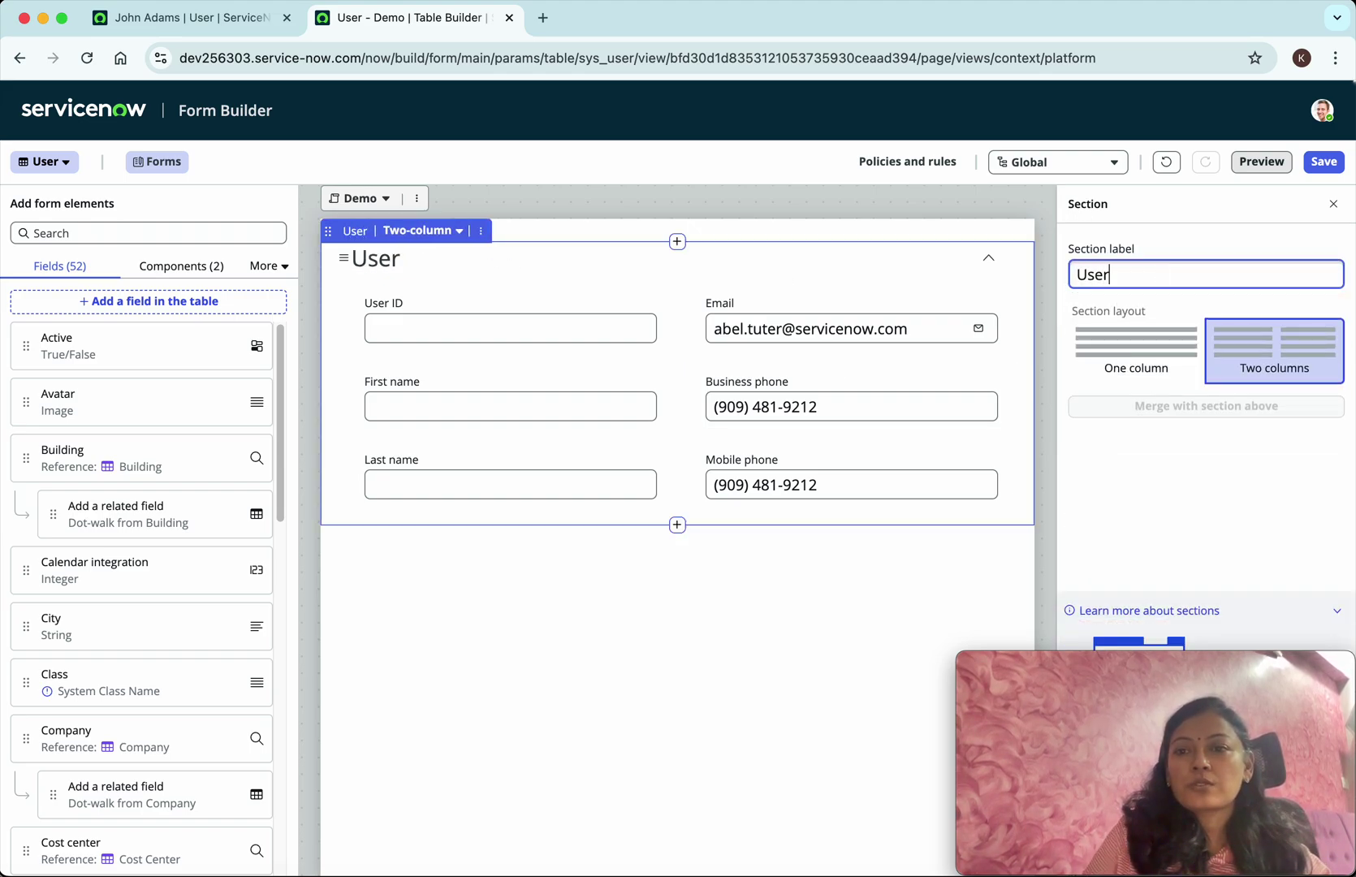
pyautogui.click(1291, 532)
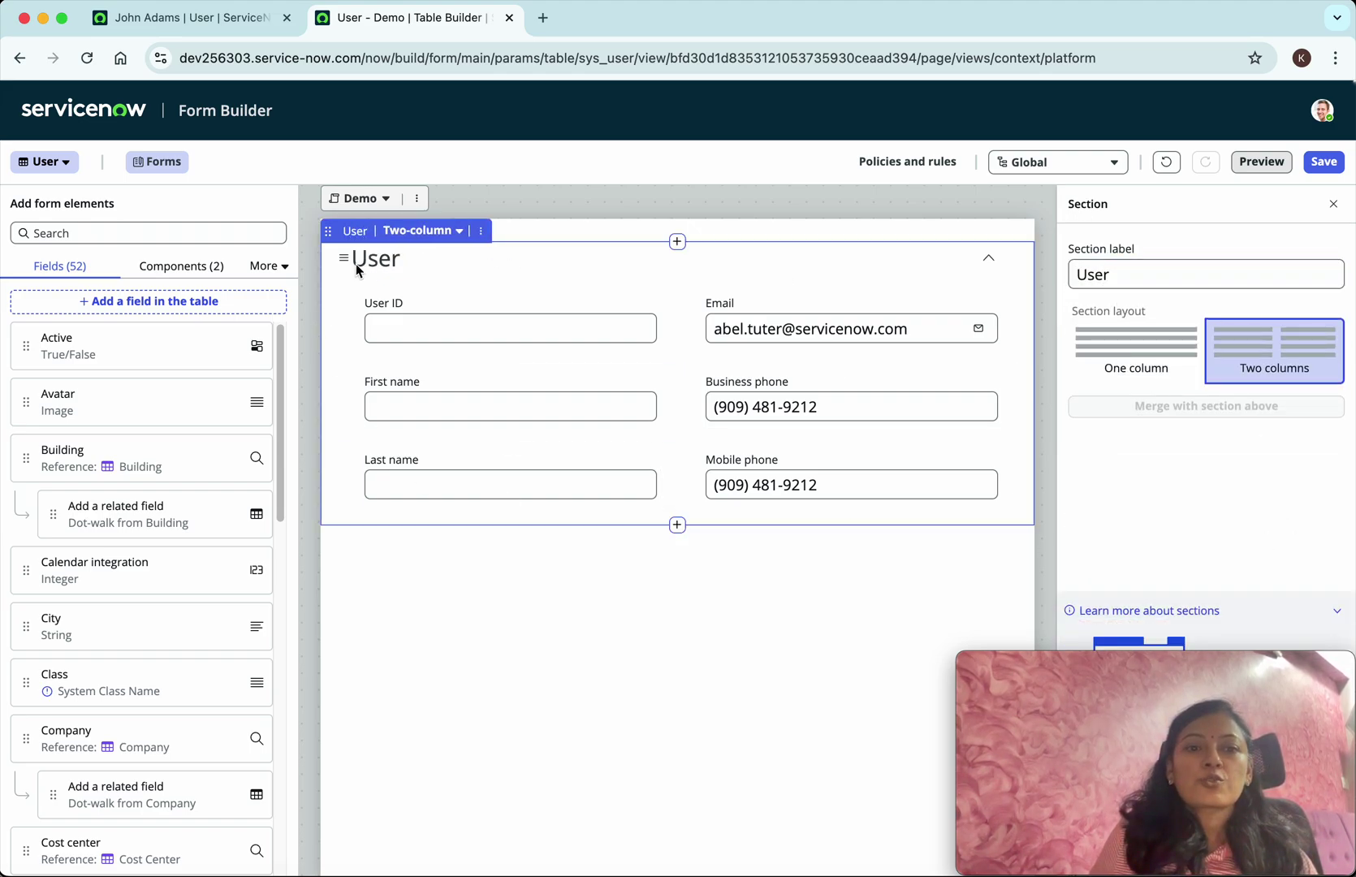
# - Add a new section named 'Personal' below User and put the Gender field in it
pyautogui.click(679, 528)
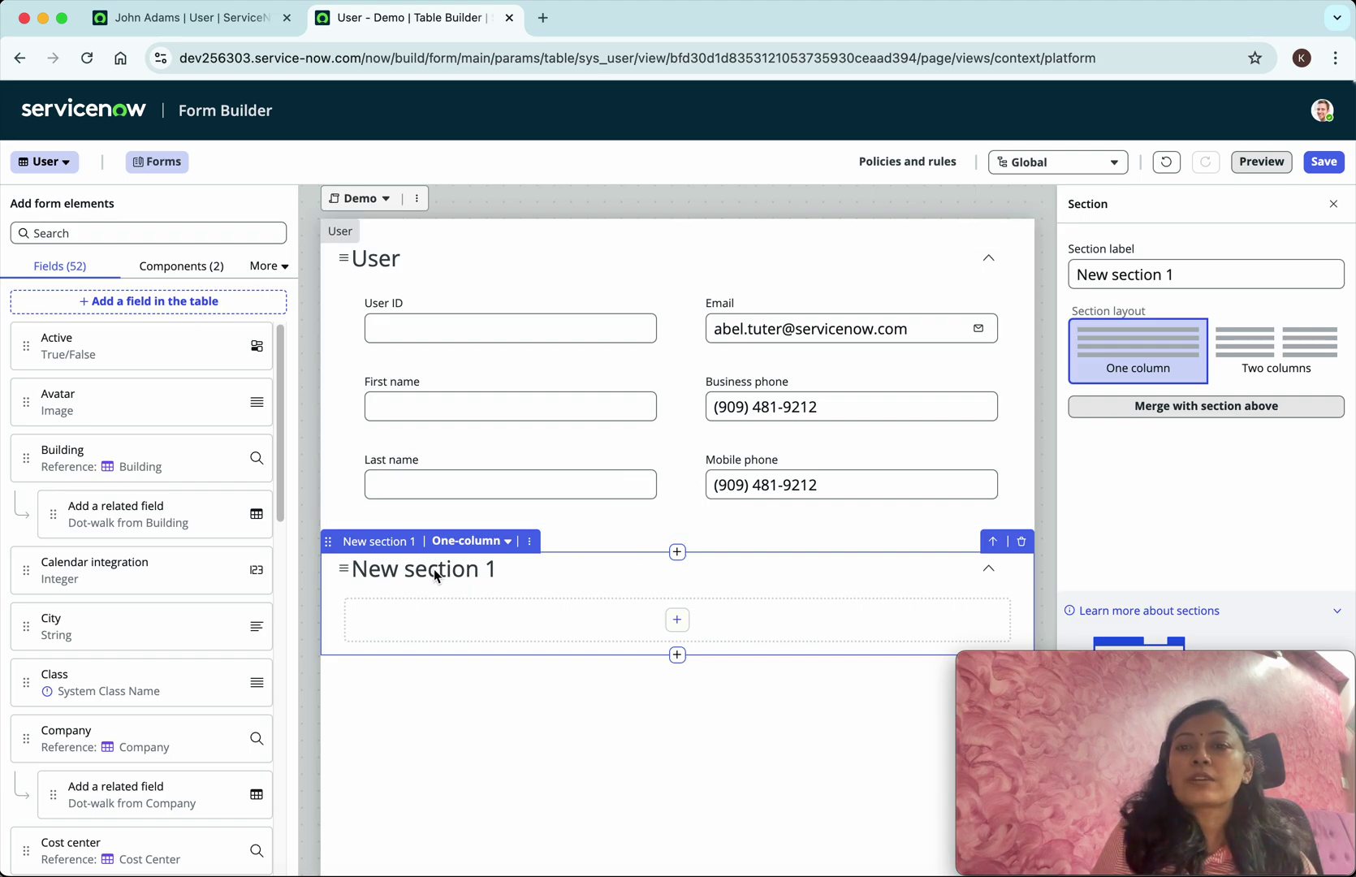
pyautogui.click(1190, 275)
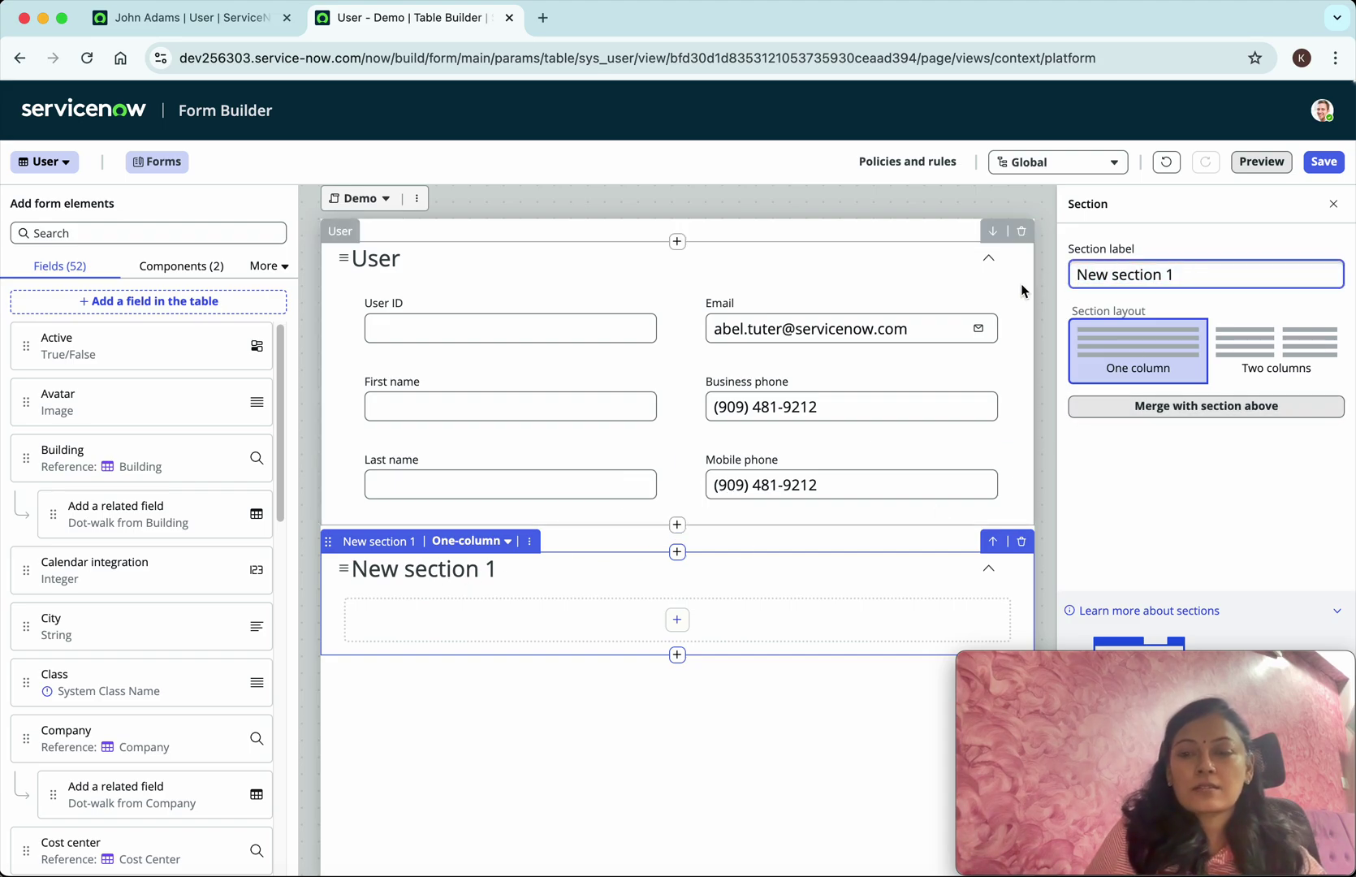
pyautogui.press('super+a')
pyautogui.write('Personal')
pyautogui.click(692, 695)
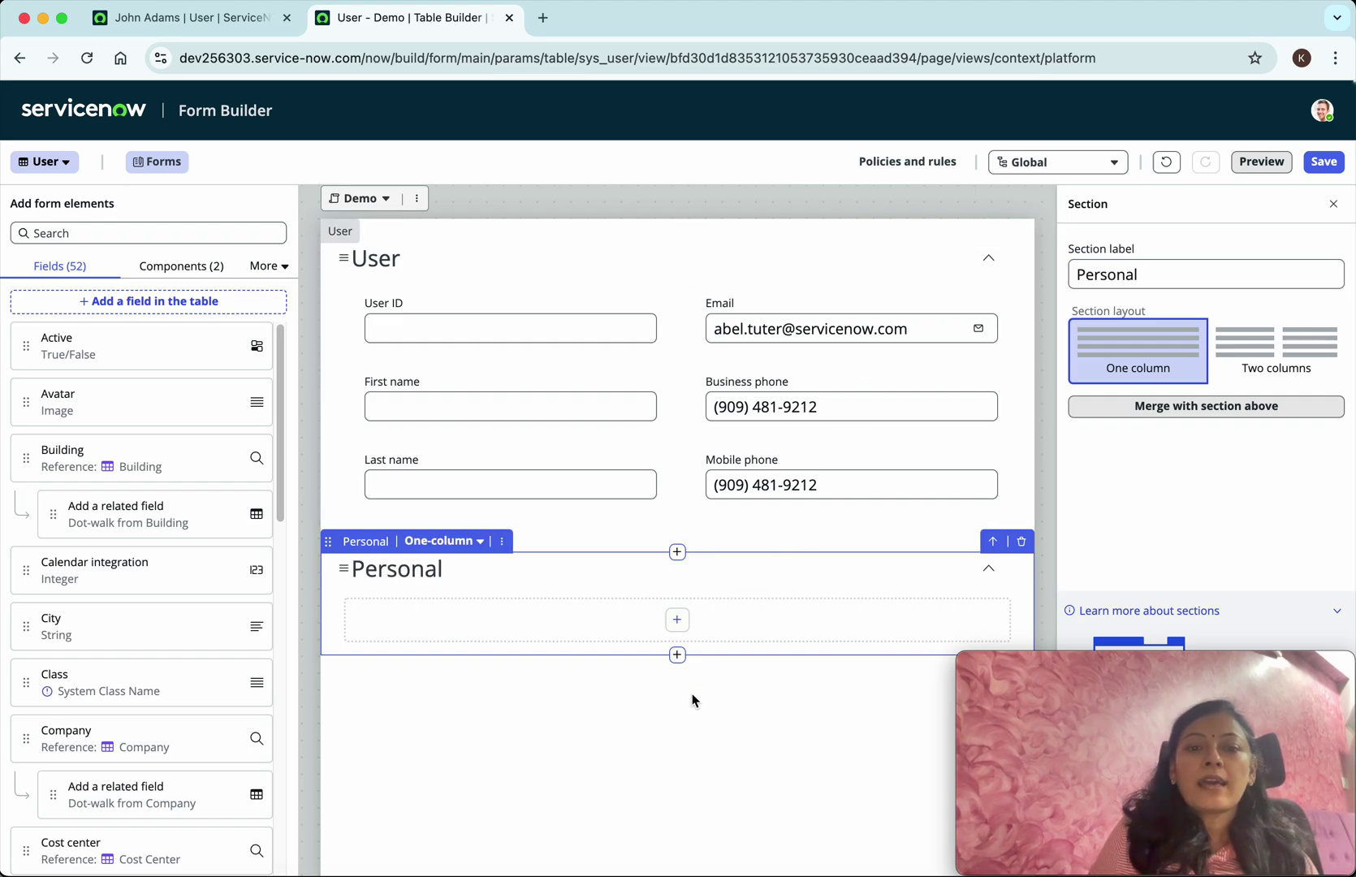
pyautogui.click(676, 619)
pyautogui.write('gen')
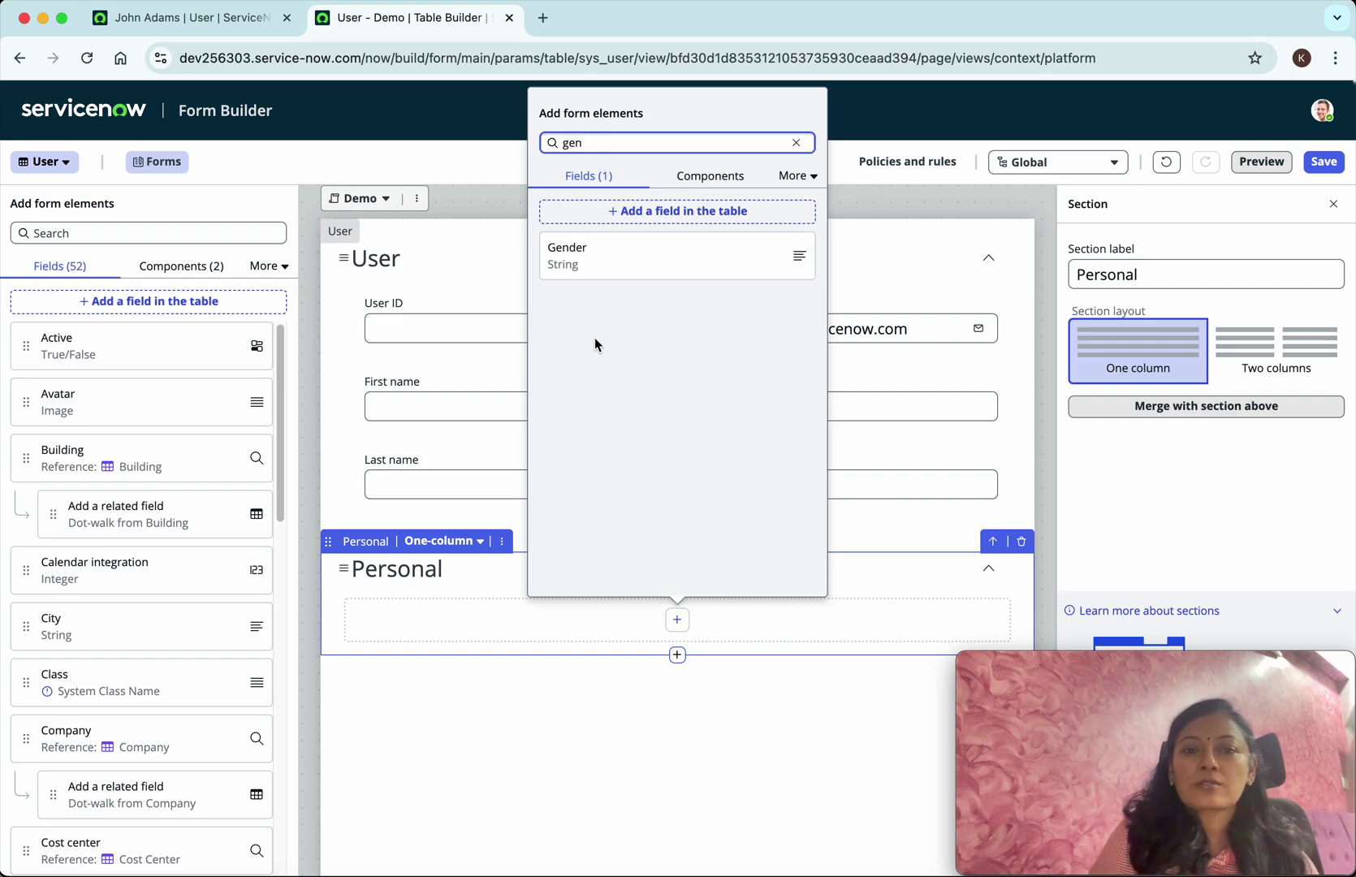
pyautogui.click(628, 269)
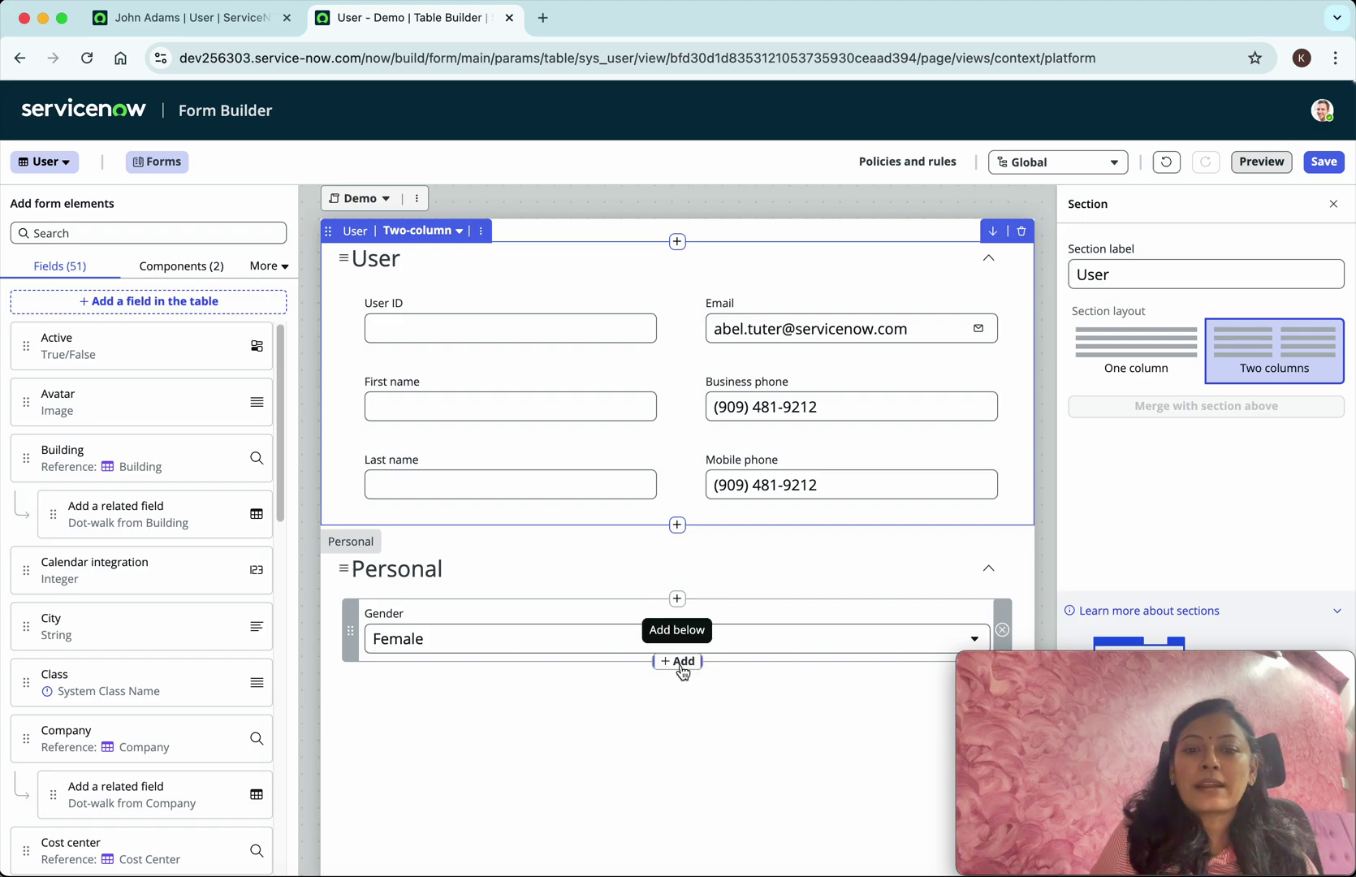
# - Search 'photo' and add the Photo image field under Gender
pyautogui.click(680, 661)
pyautogui.click(657, 182)
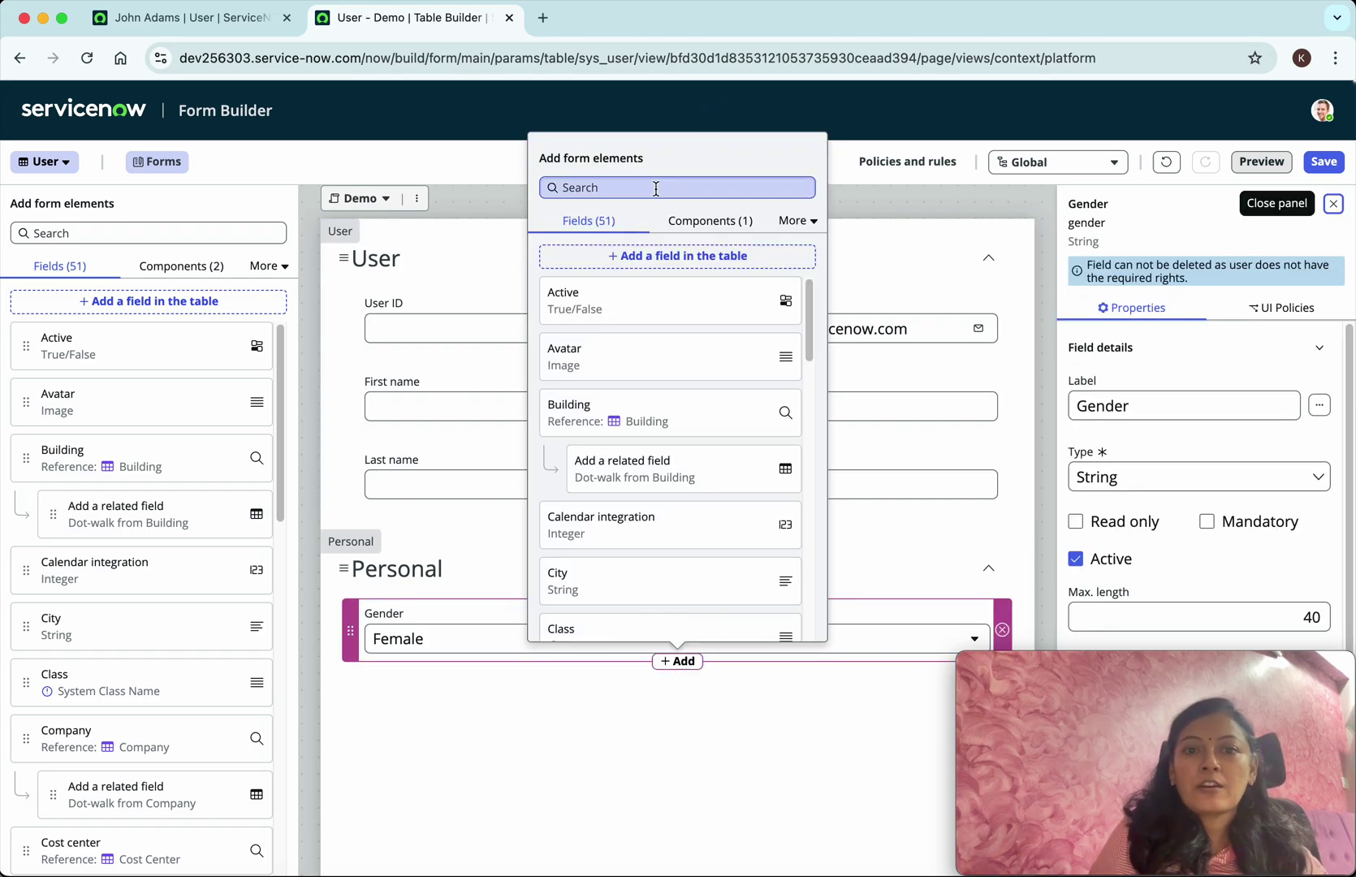
pyautogui.write('phot')
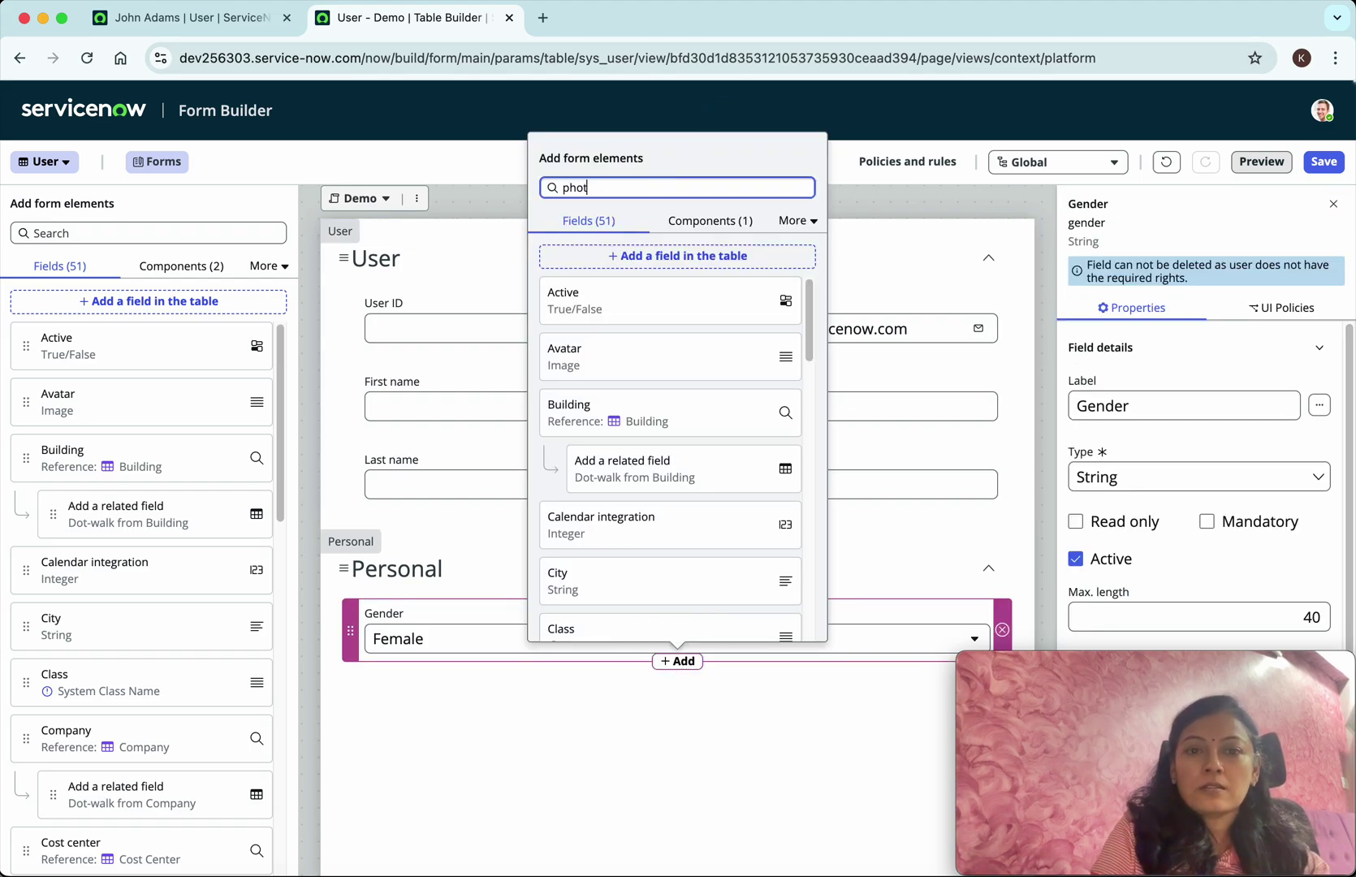
pyautogui.write('o')
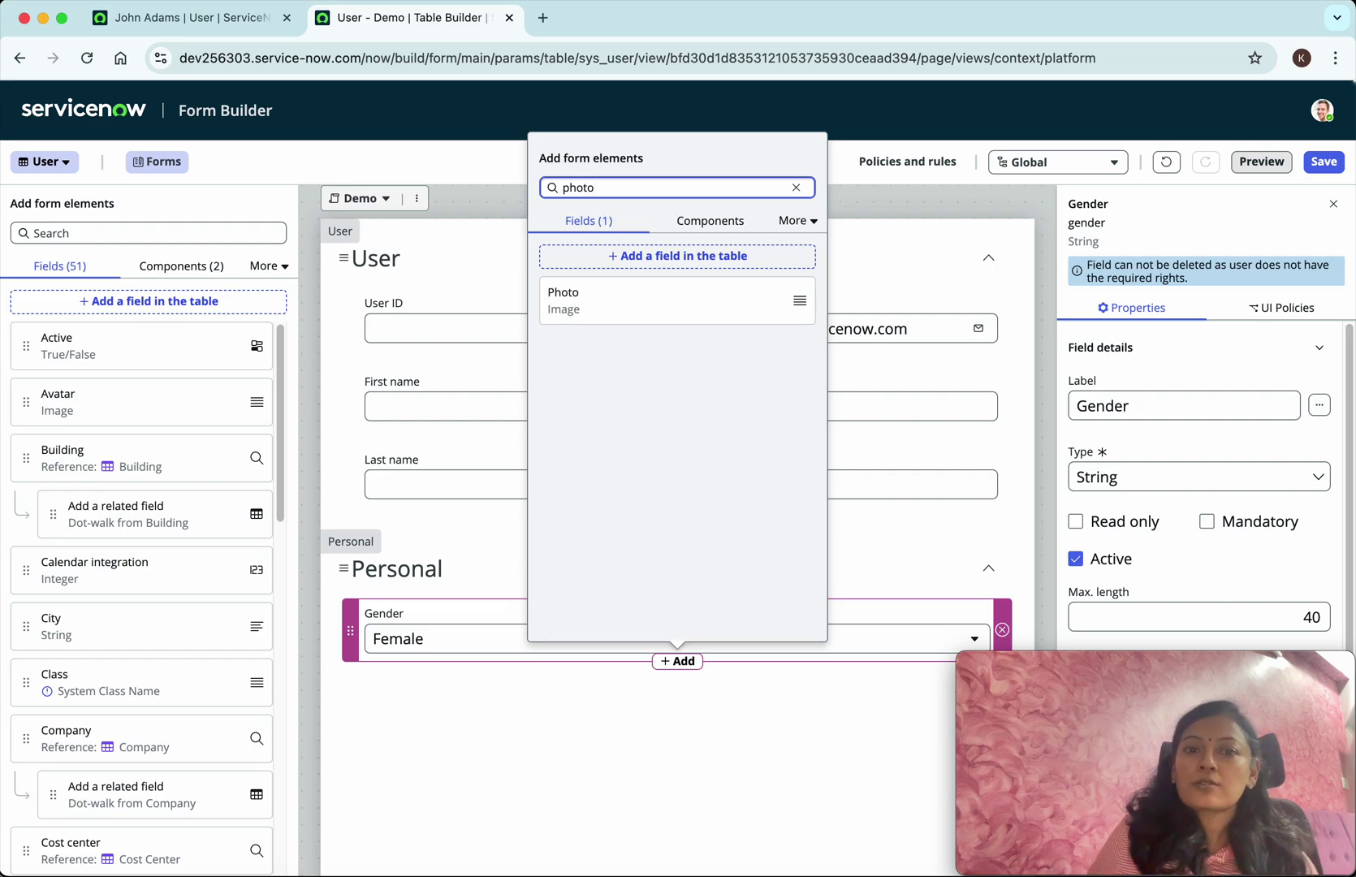
pyautogui.click(599, 306)
pyautogui.click(598, 315)
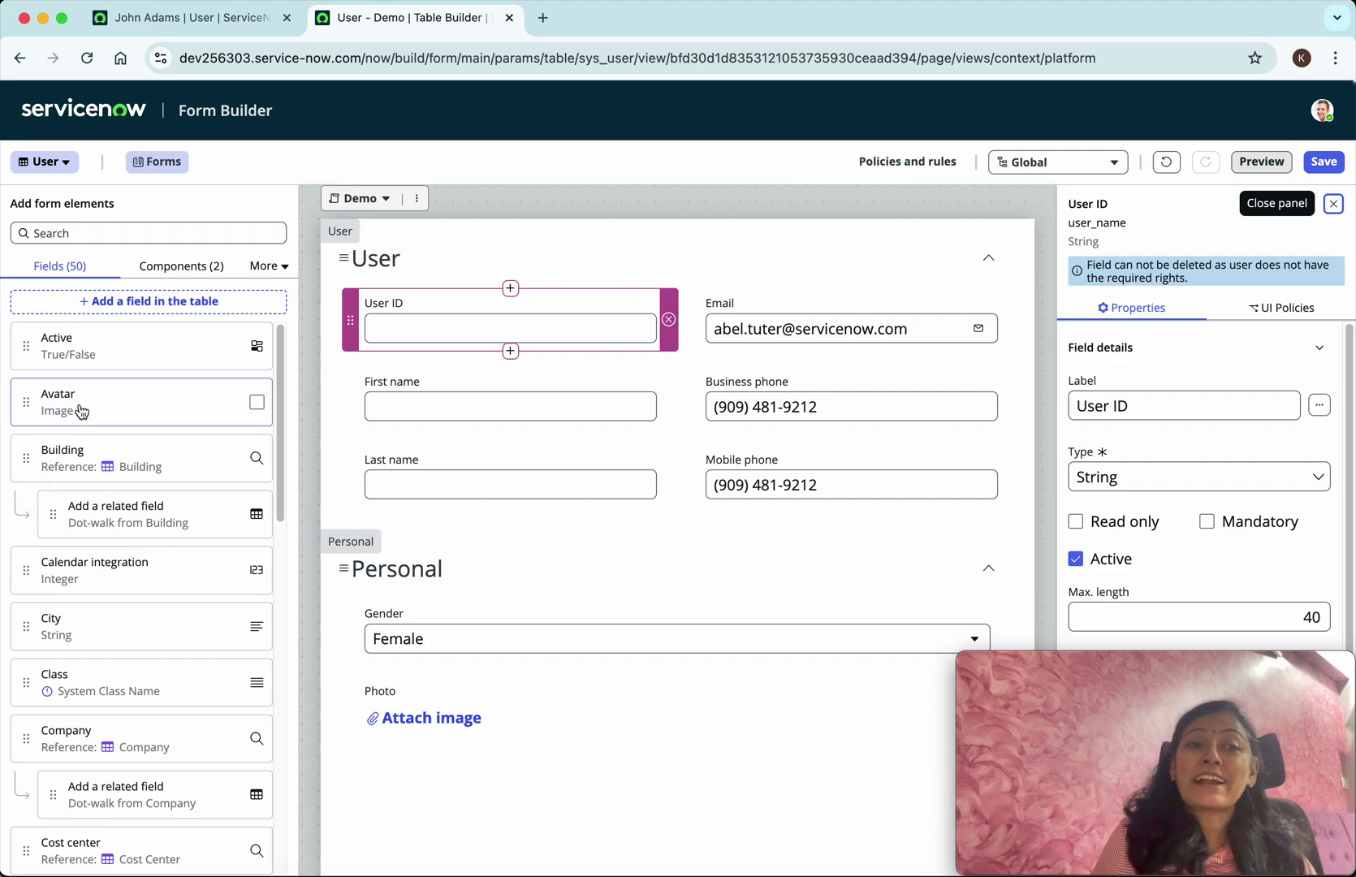
# - Create a True/False field labelled 'Permanent' (u_permanent) in the User table
pyautogui.click(155, 302)
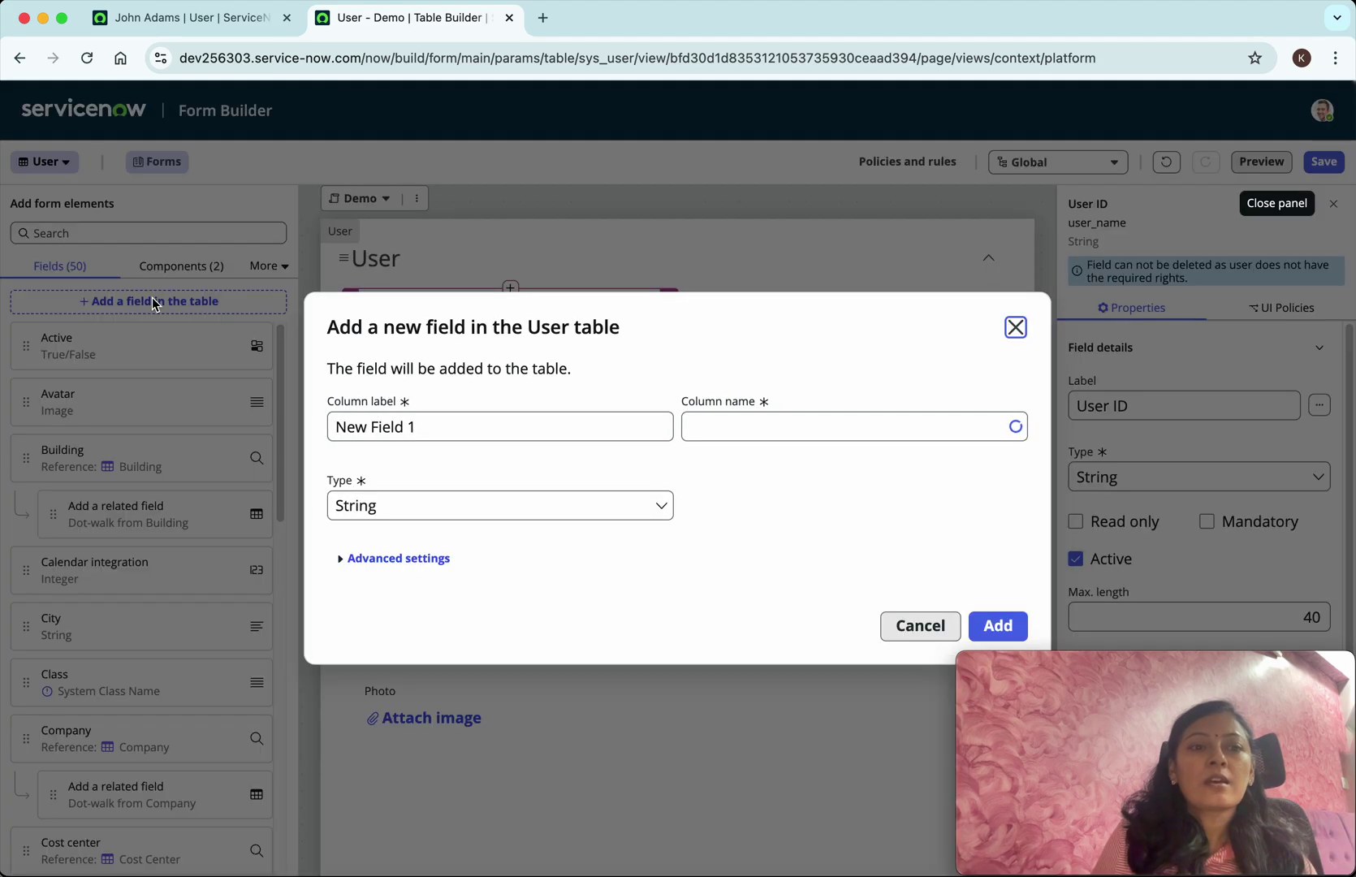
pyautogui.click(439, 422)
pyautogui.click(438, 431)
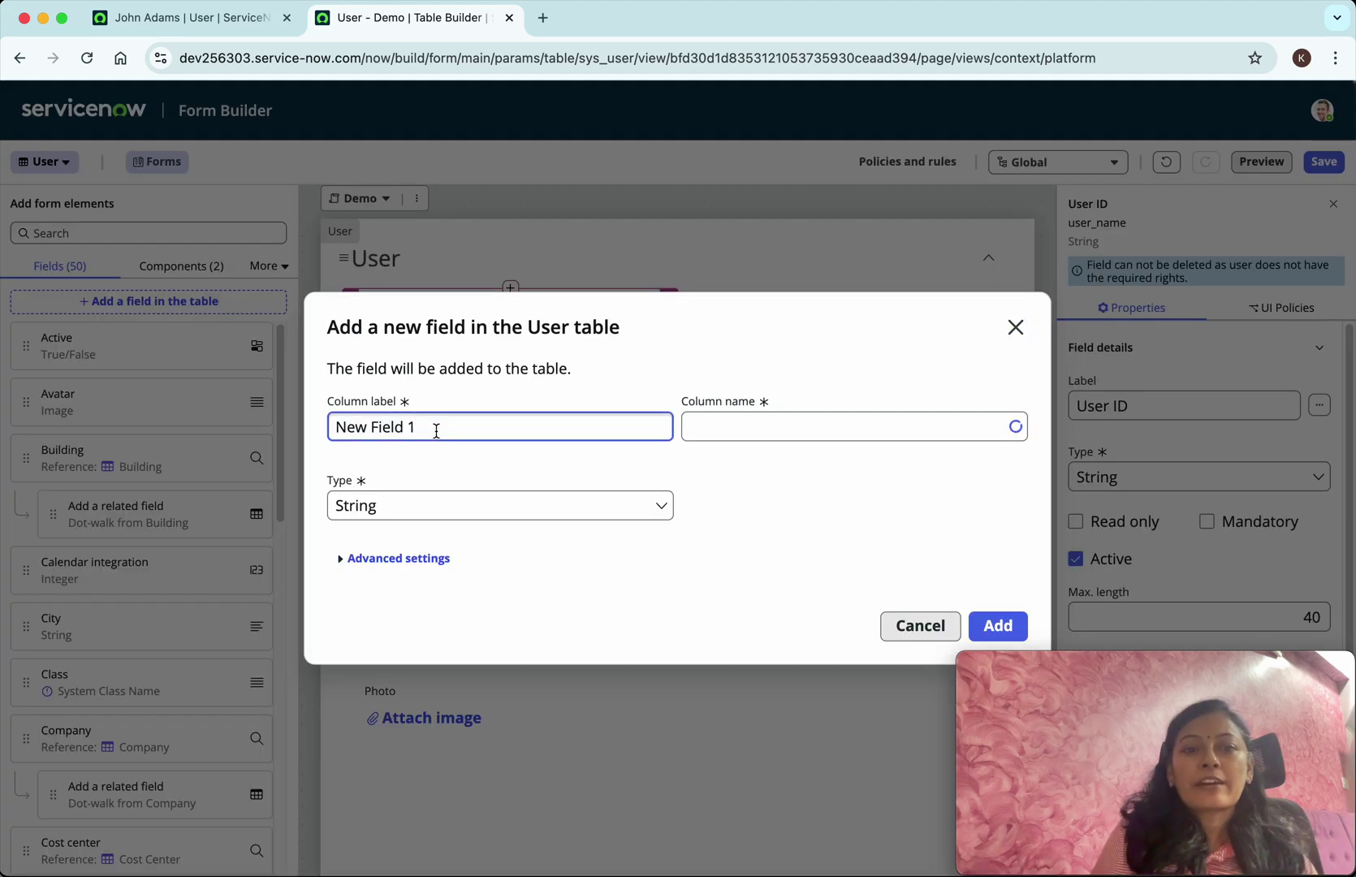
pyautogui.moveTo(438, 431); pyautogui.dragTo(318, 426)
pyautogui.write('Per')
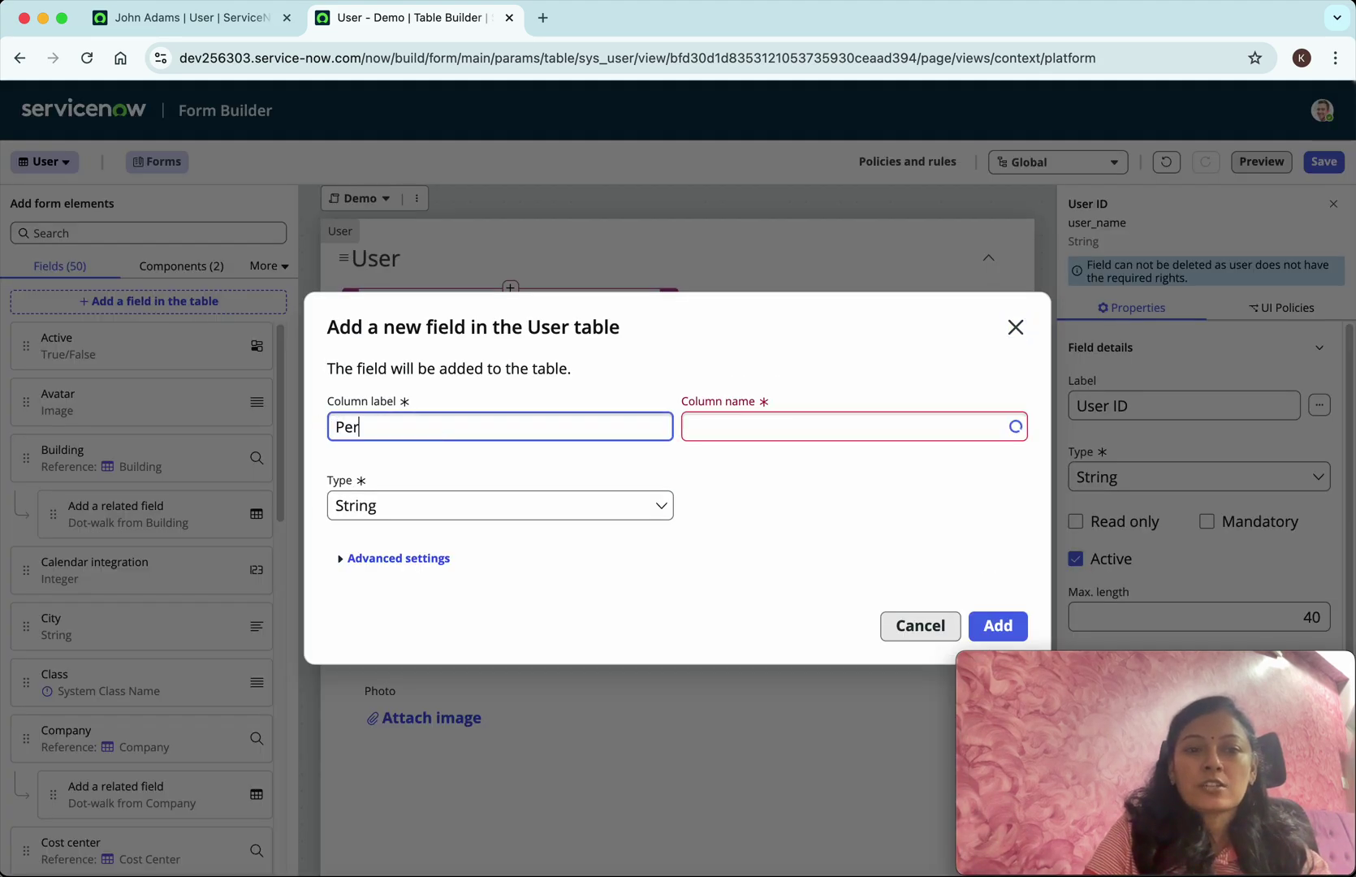
pyautogui.write('manent')
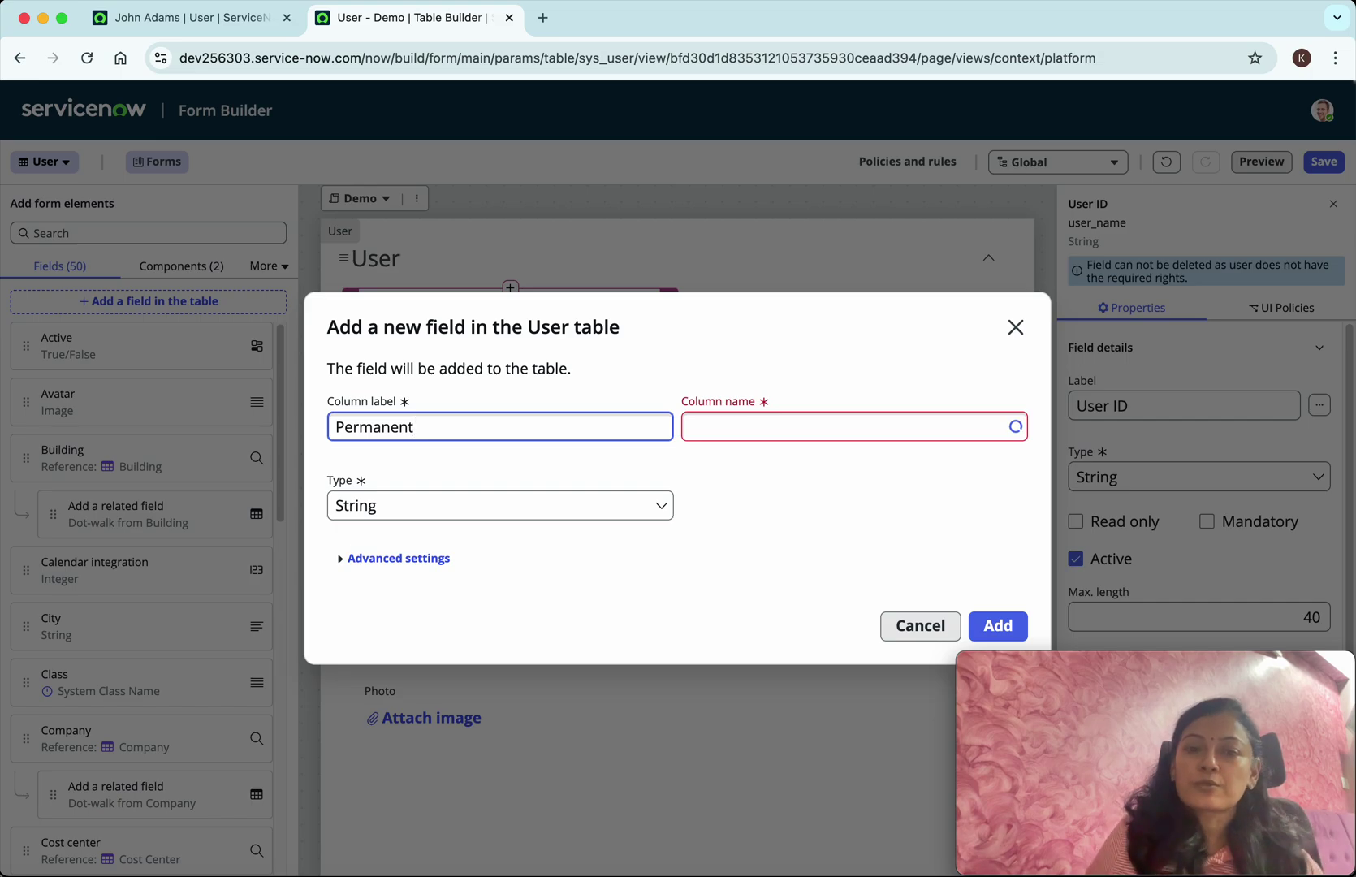
pyautogui.click(790, 427)
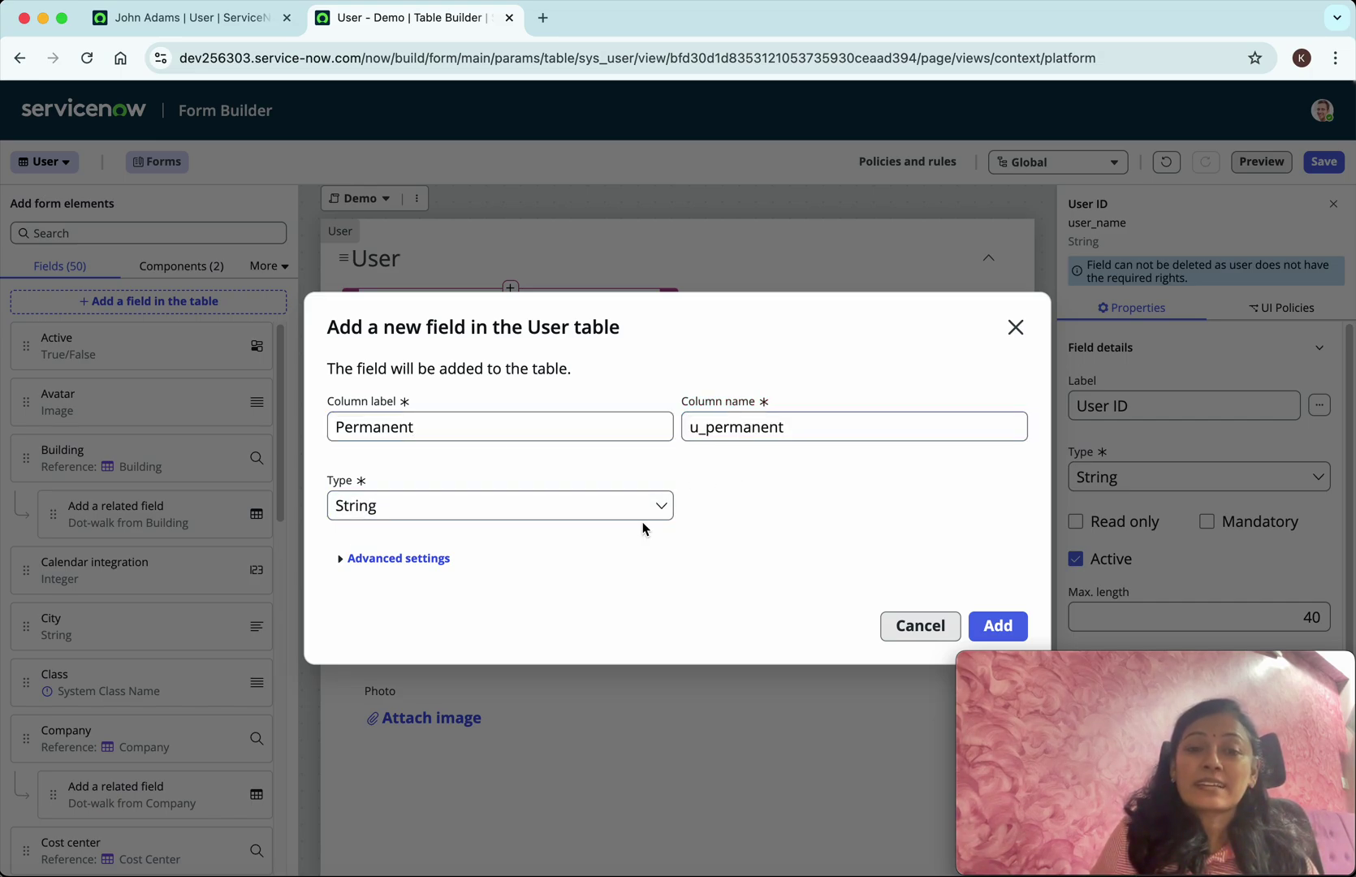
pyautogui.click(520, 509)
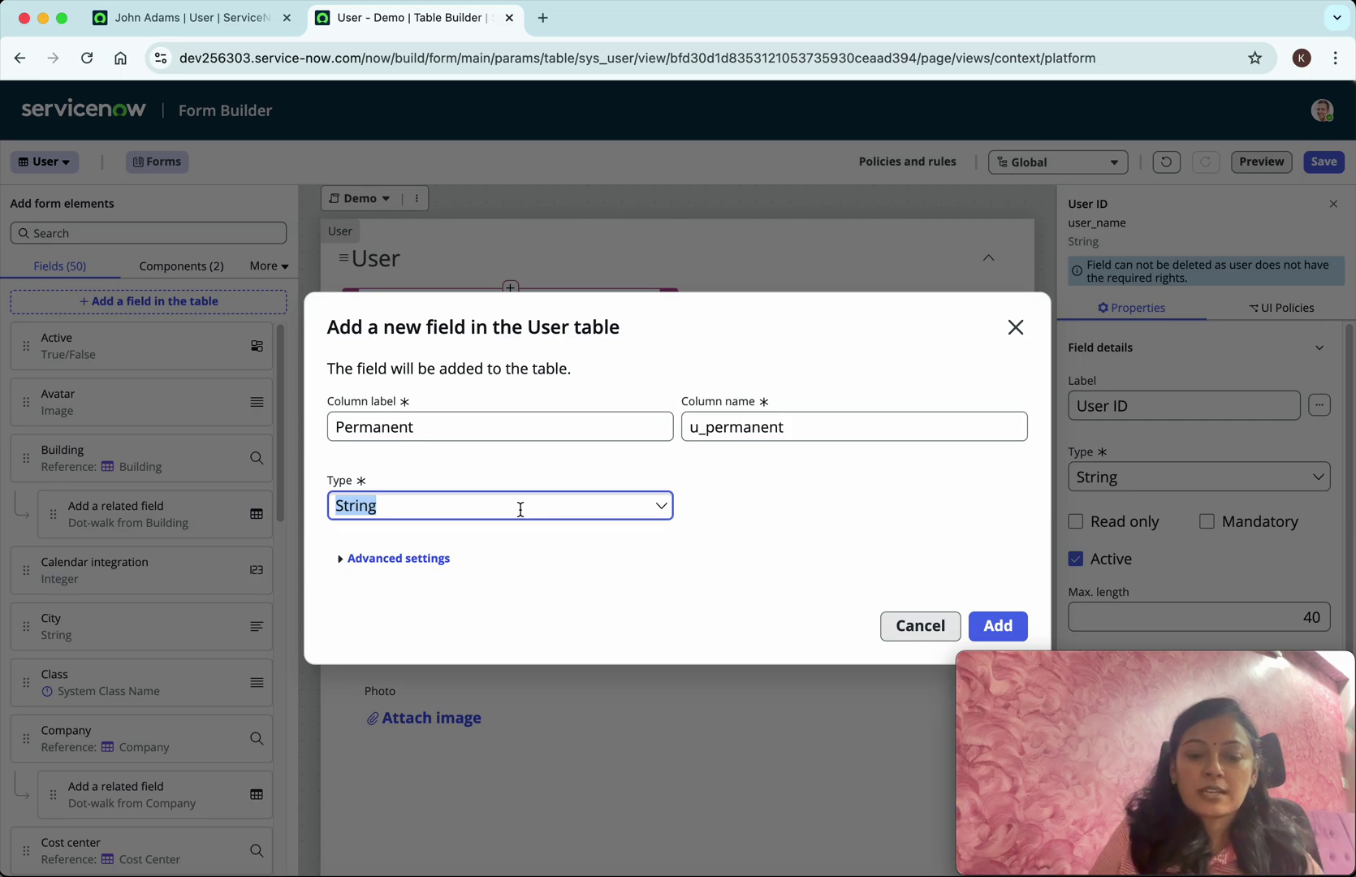
pyautogui.write('True/')
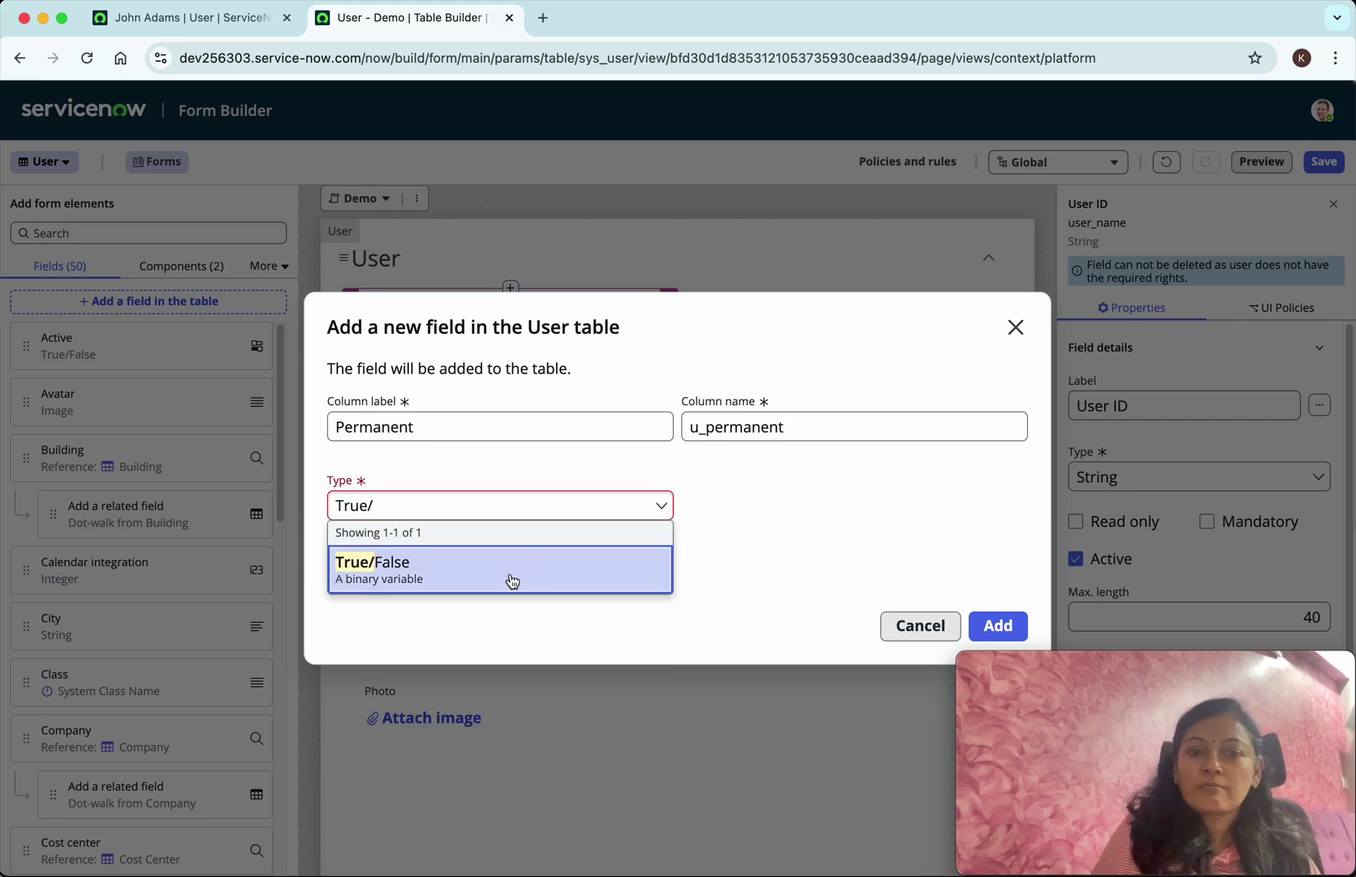
pyautogui.click(511, 580)
pyautogui.click(996, 626)
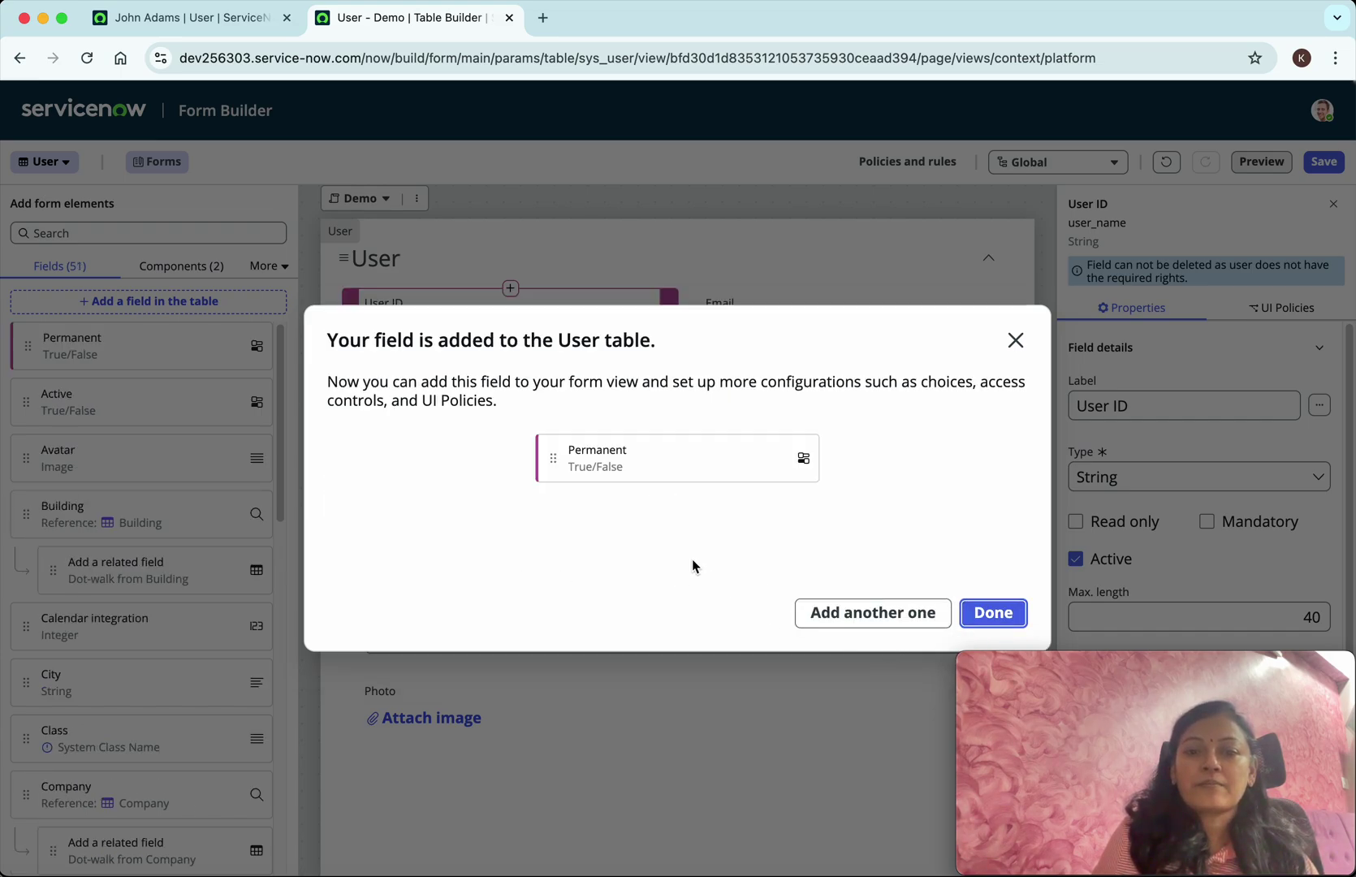
pyautogui.click(994, 614)
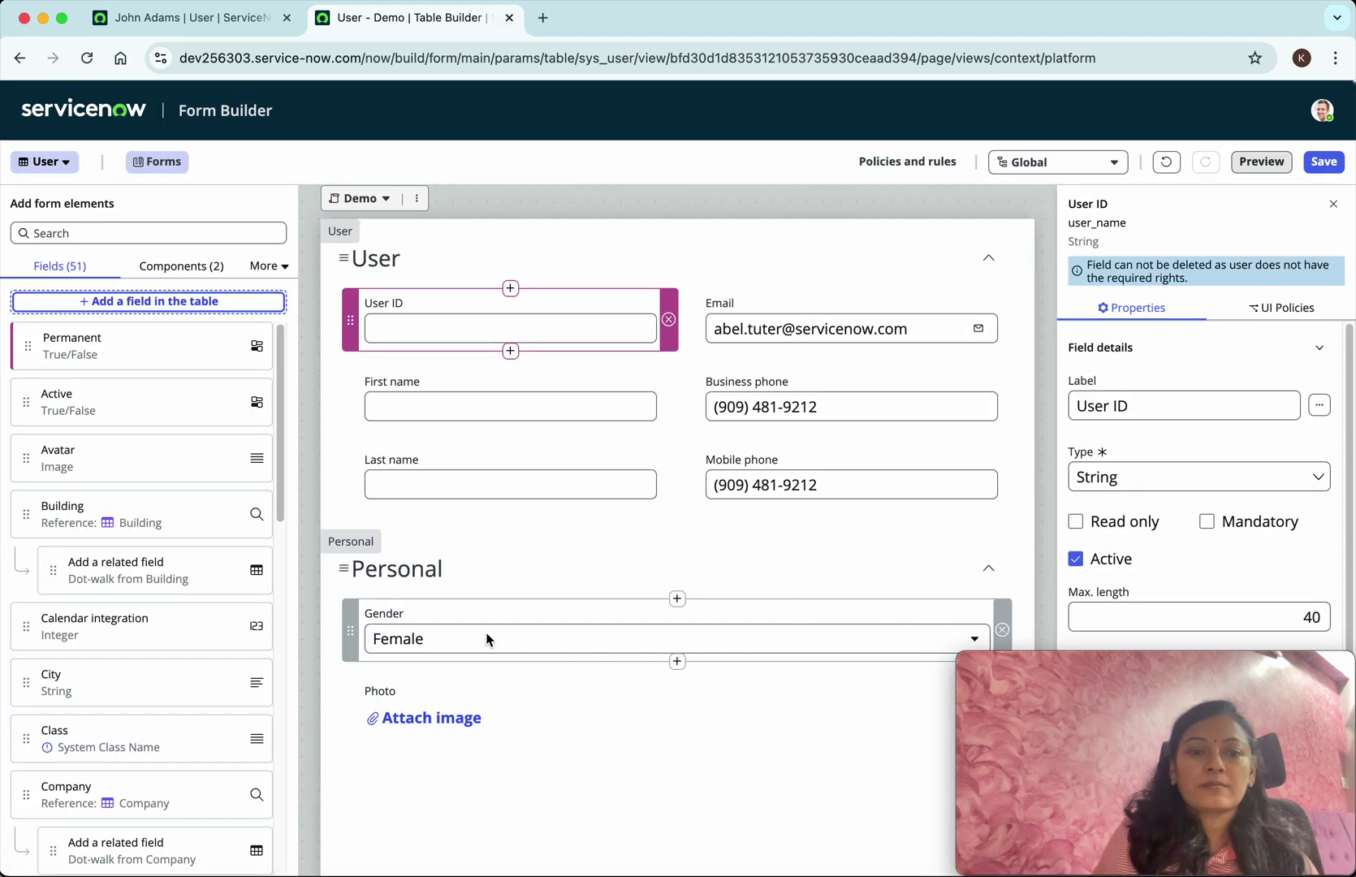
# - Place Permanent below Last name, save the Demo form, and preview it
pyautogui.moveTo(106, 353); pyautogui.dragTo(370, 515)
pyautogui.click(698, 836)
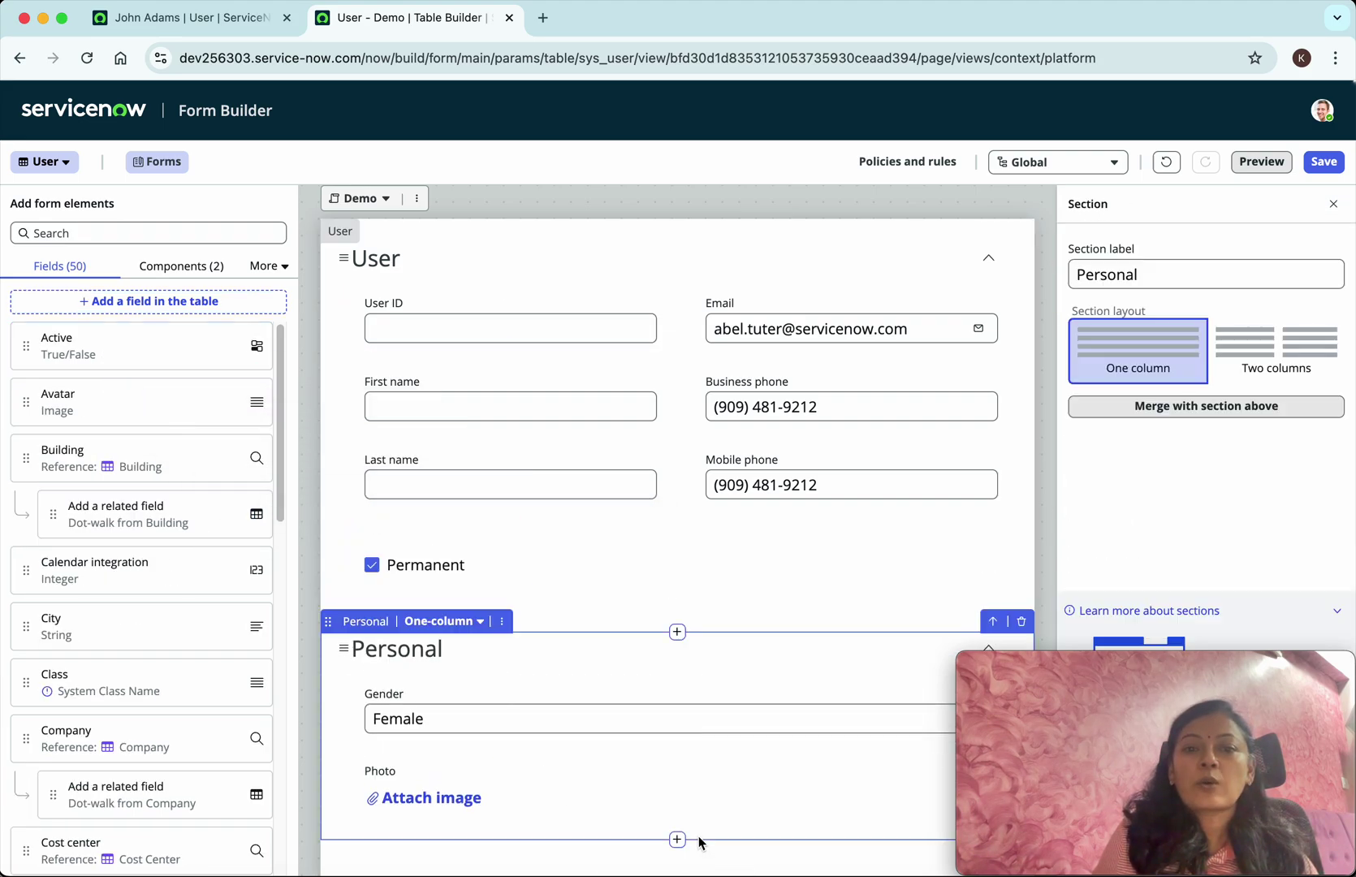
pyautogui.click(1321, 161)
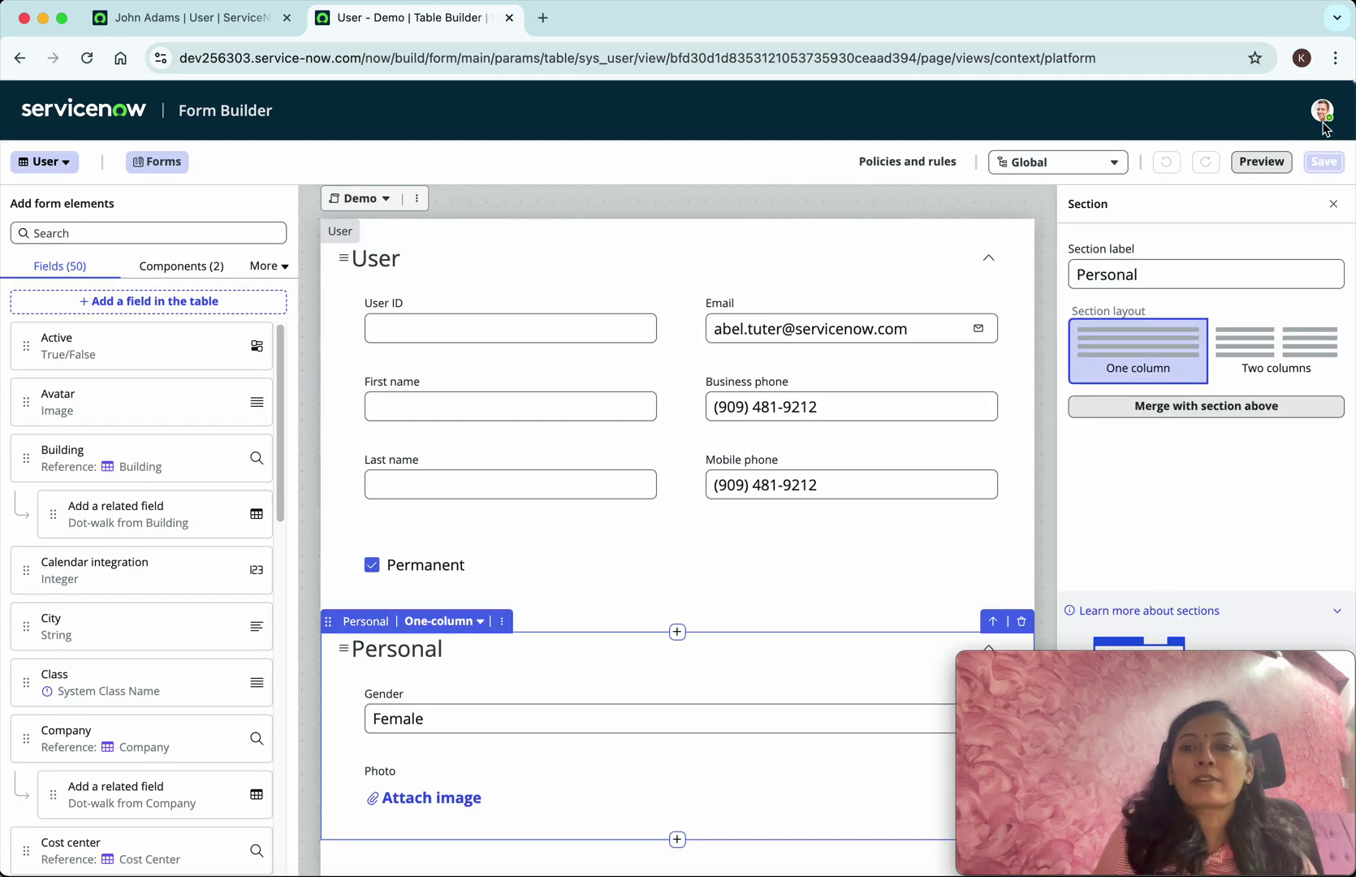
pyautogui.click(1259, 162)
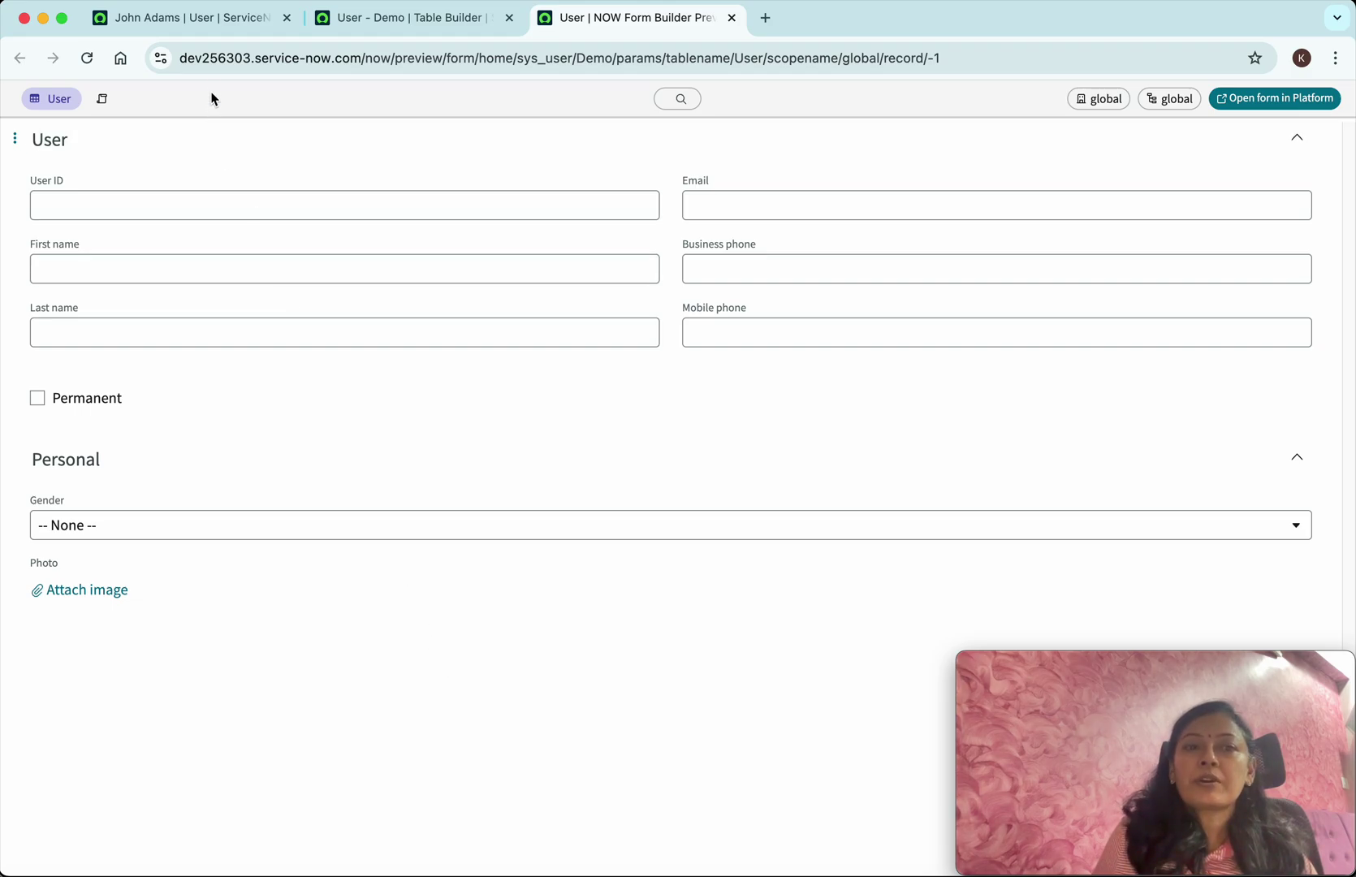
# - Return to the original user record browser tab from the Demo preview
pyautogui.click(217, 26)
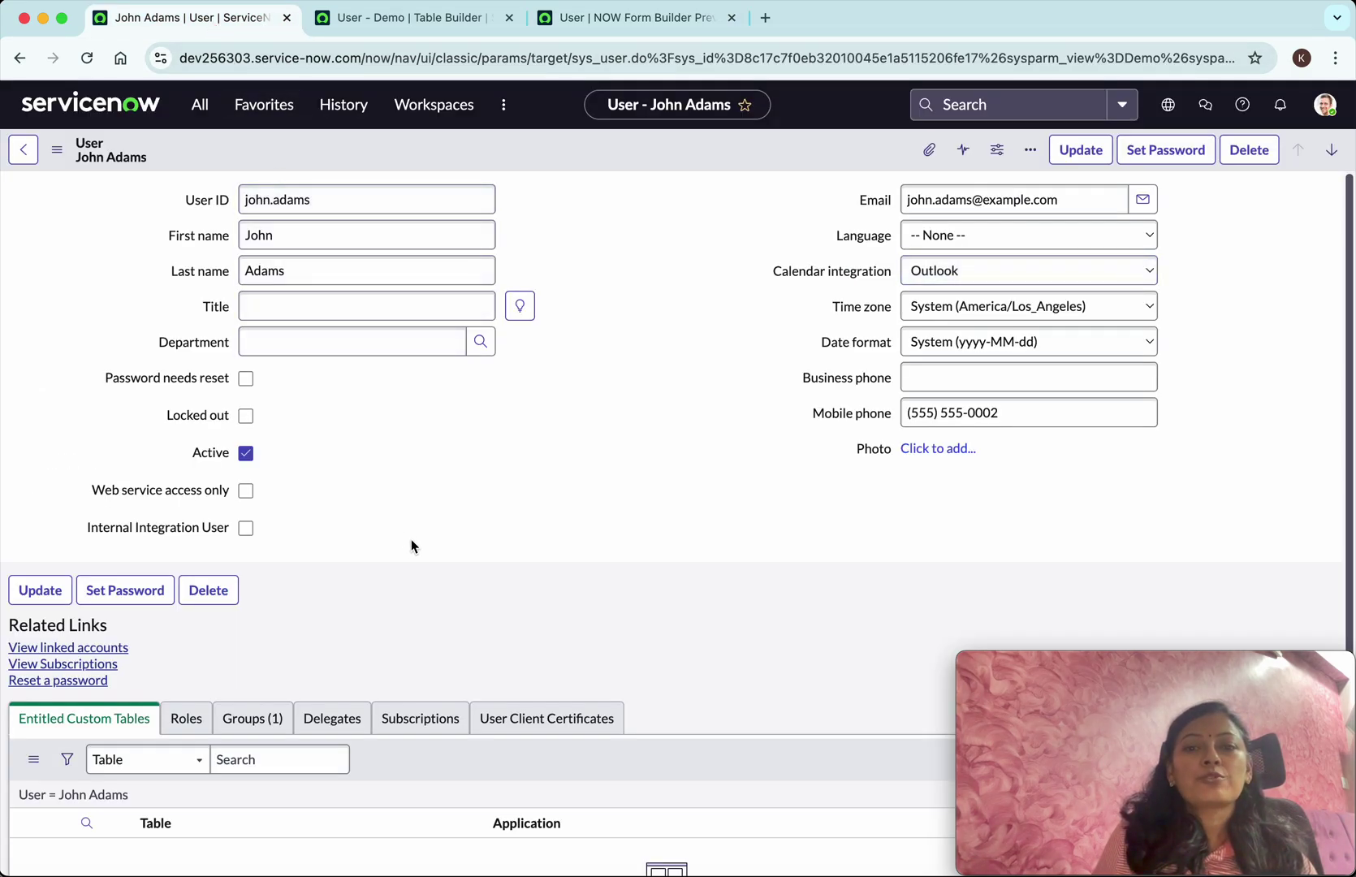
# - Switch the user record form to the Demo view
pyautogui.click(57, 150)
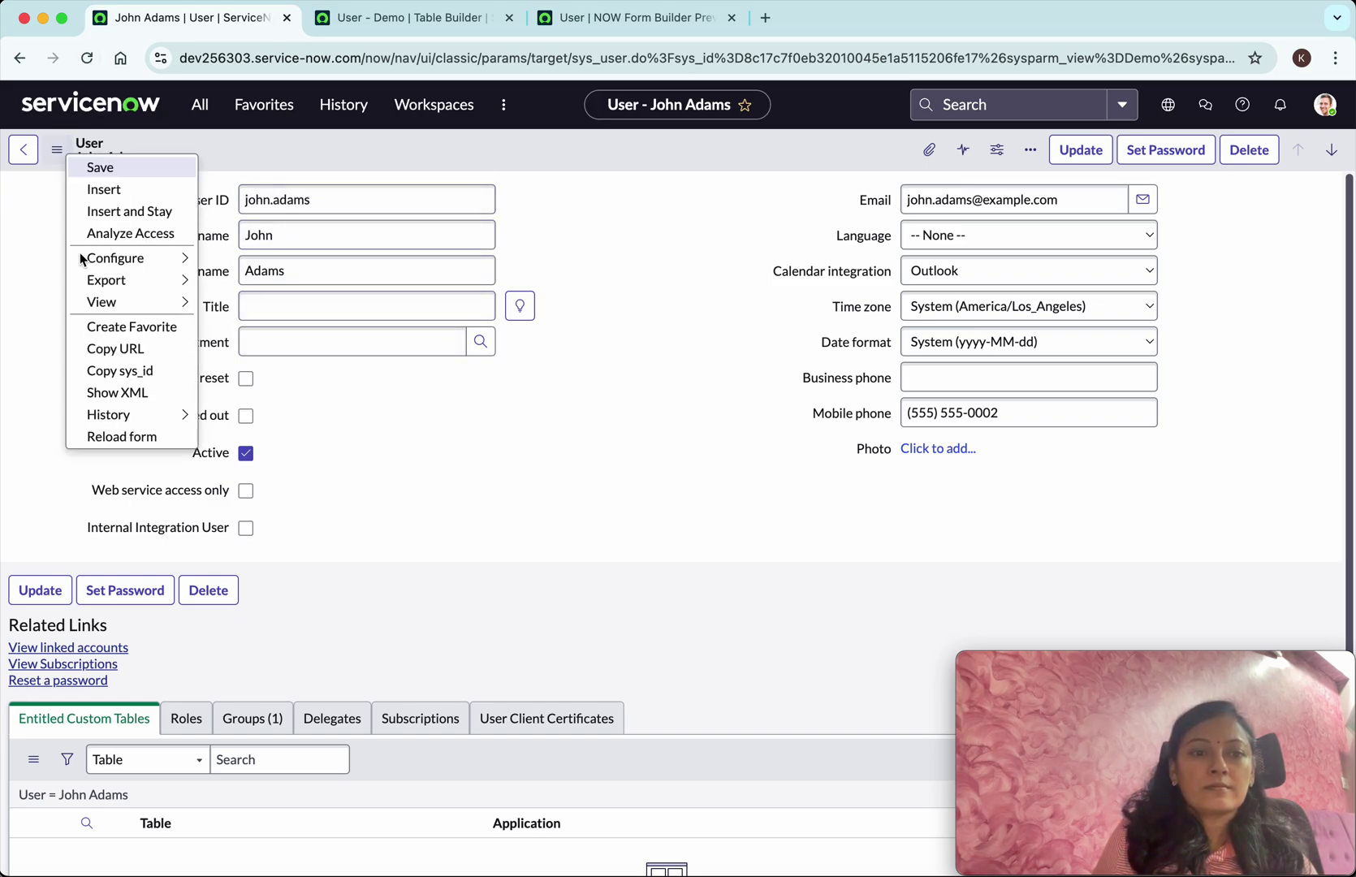
pyautogui.moveTo(103, 305)
pyautogui.click(250, 369)
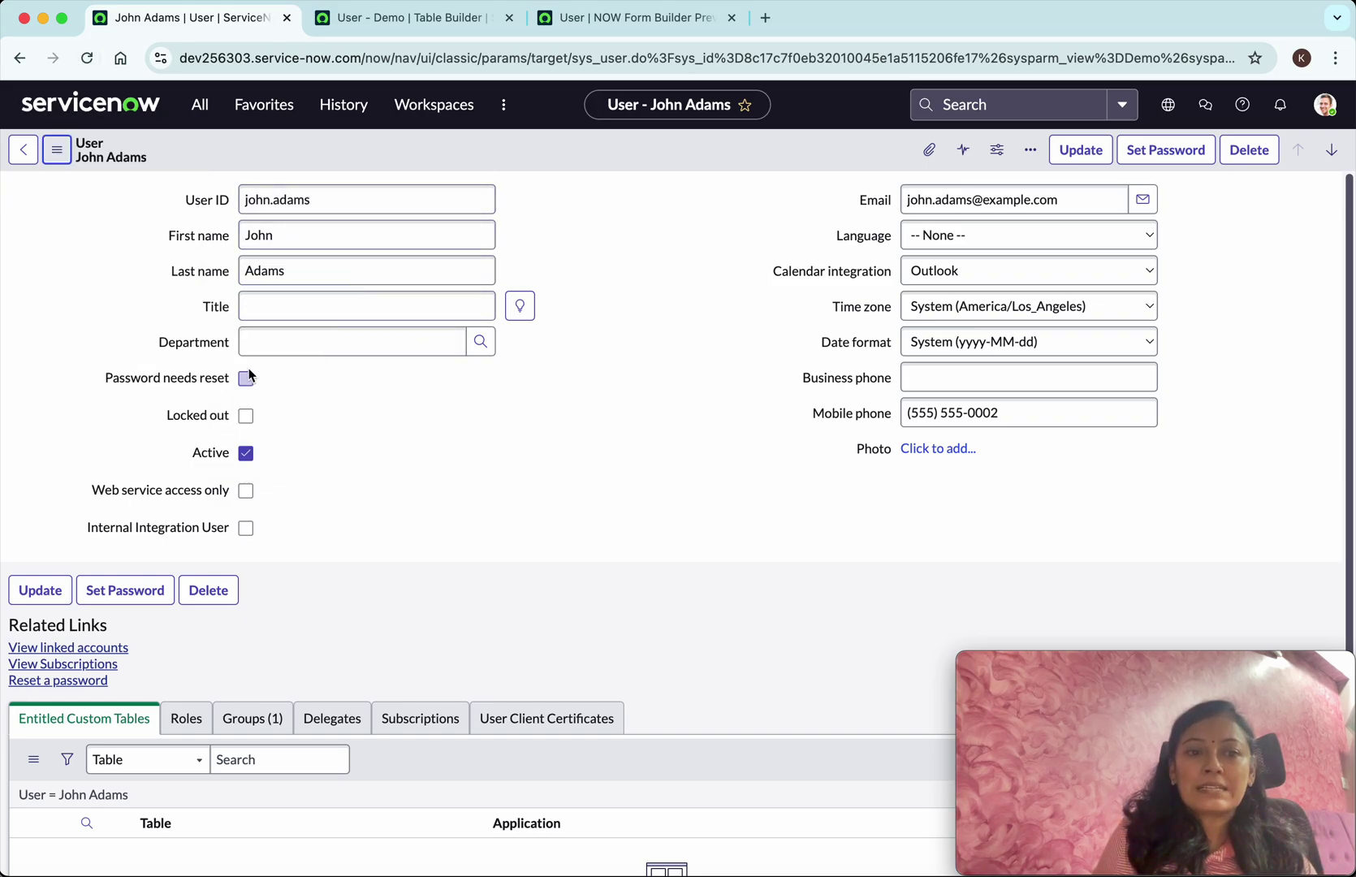